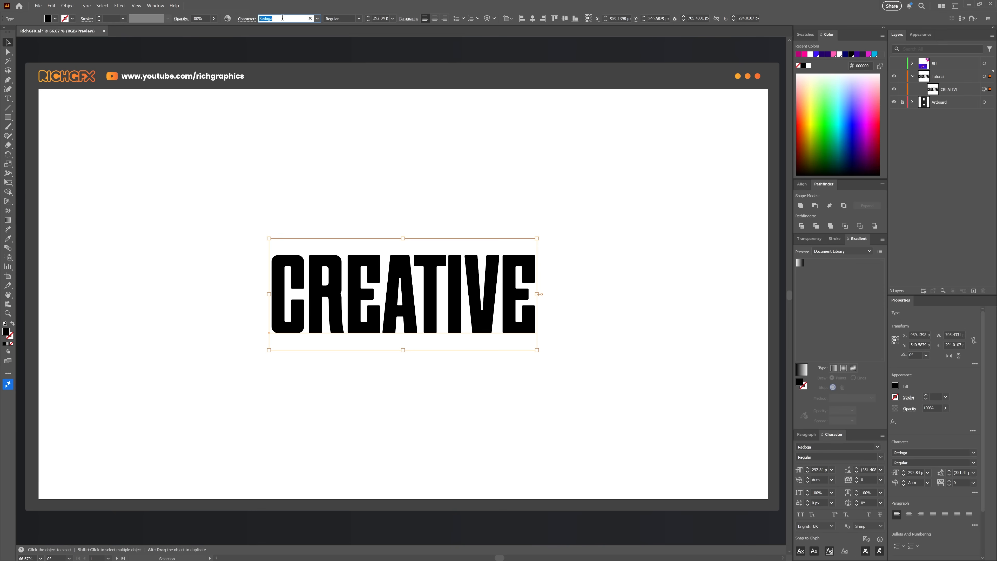
Step: Convert the CREATIVE text to outlines
left_click(340, 136)
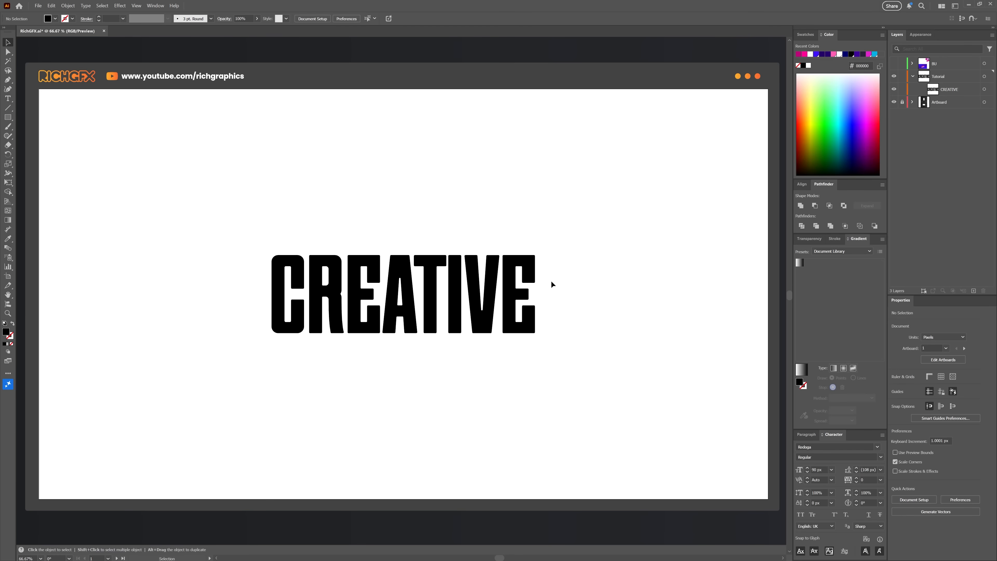
right_click(524, 263)
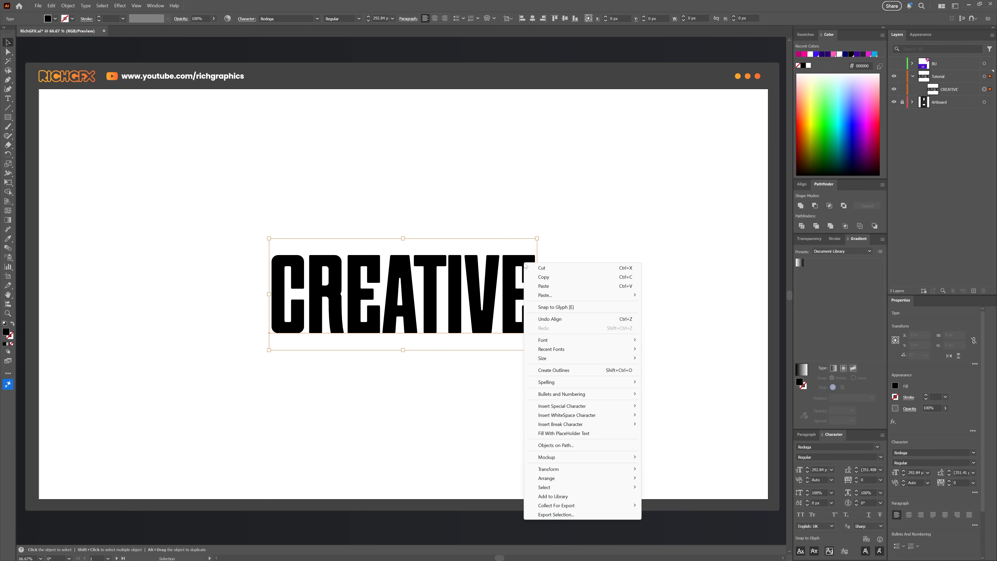
left_click(561, 370)
left_click(565, 340)
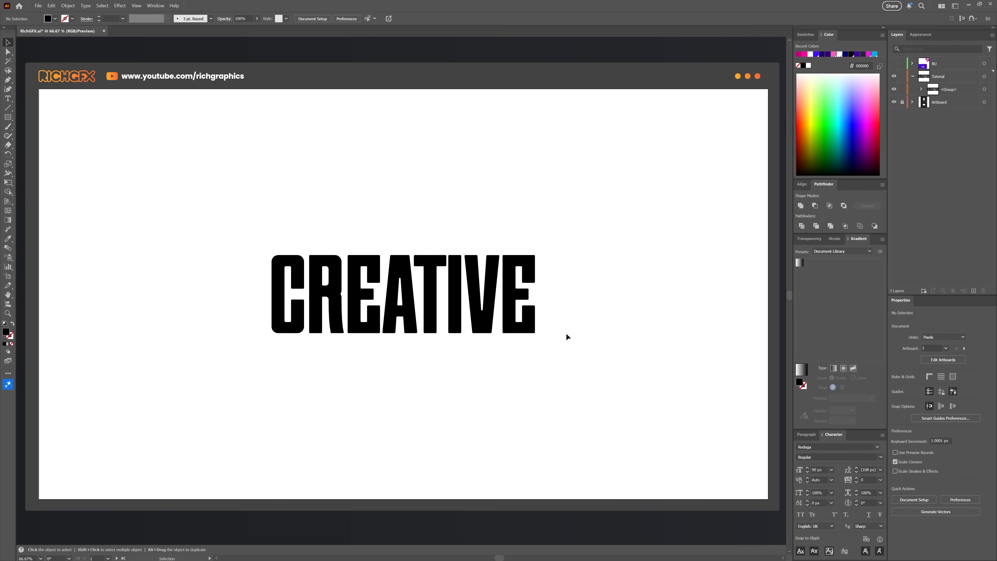
Step: Rotate the outlined word to a vertical orientation at 270° and duplicate a copy directly beside it
left_click(530, 286)
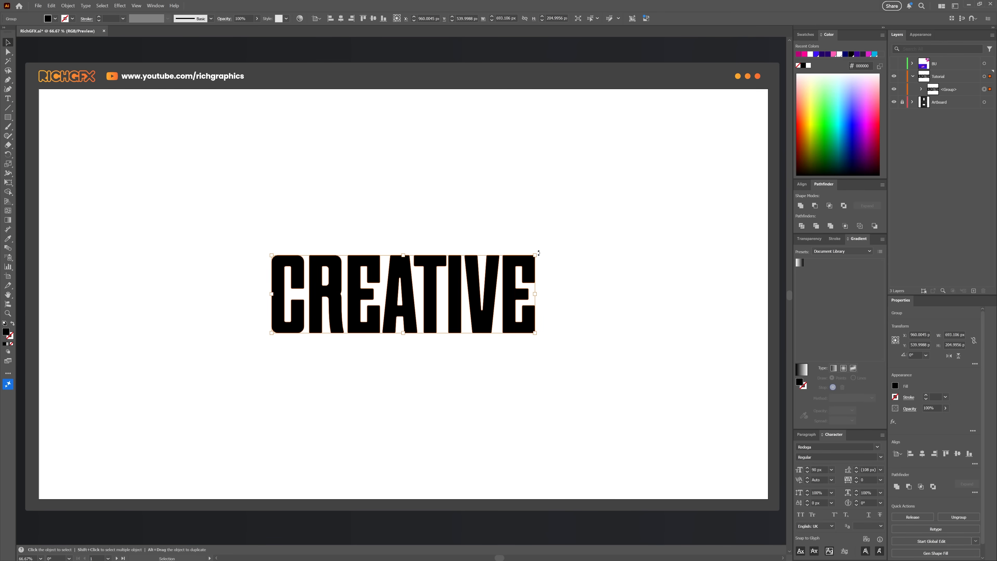
left_click_drag(539, 253, 458, 396)
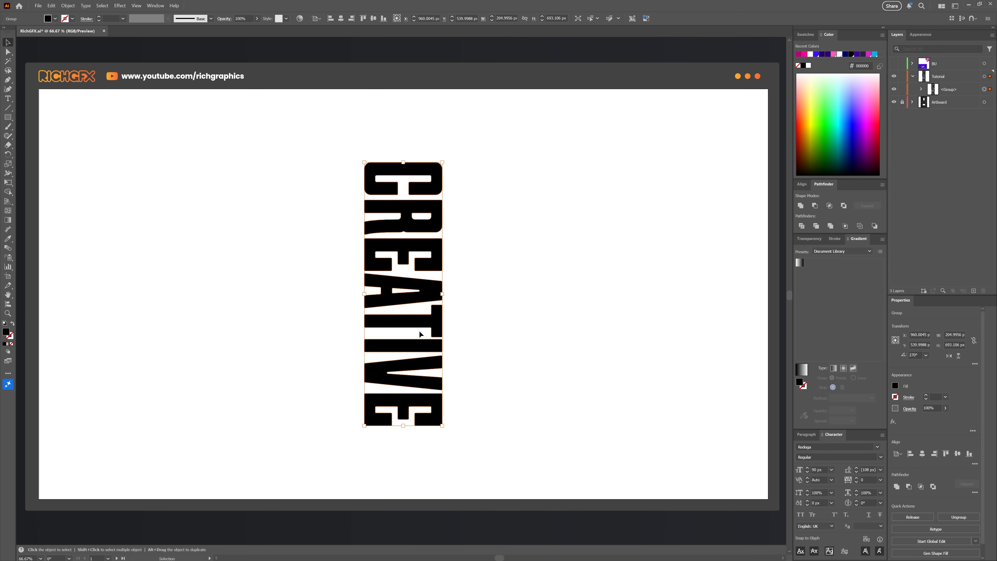
left_click_drag(422, 322, 500, 325)
left_click(533, 330)
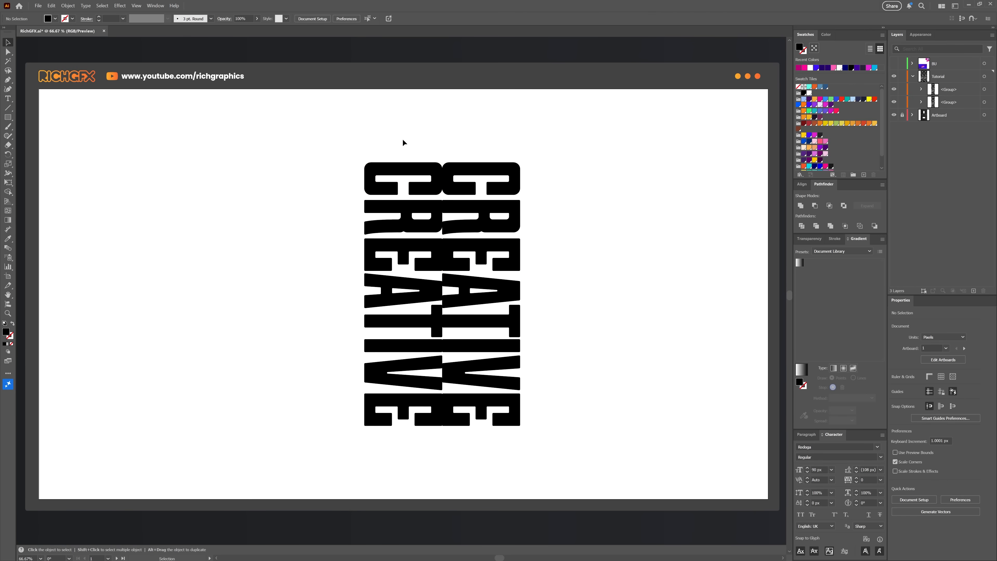
Step: Color the left copy pink and the right copy dark purple using swatches
left_click(416, 169)
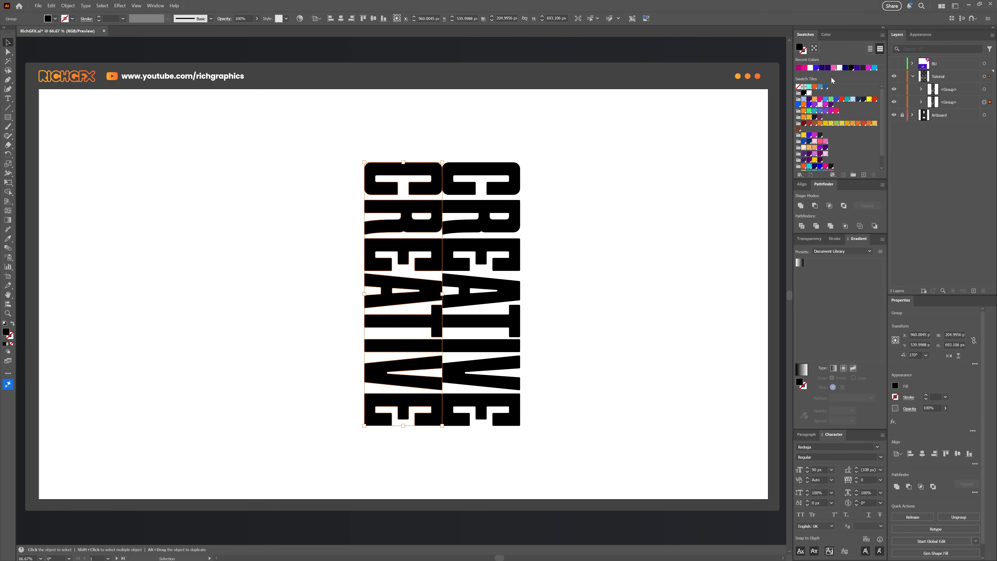
left_click(804, 69)
left_click(510, 184)
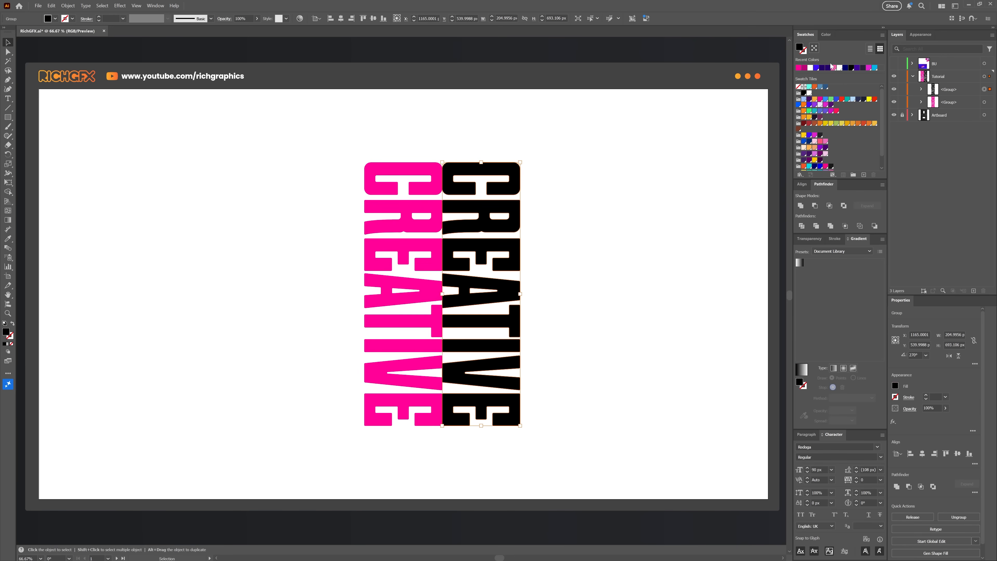
left_click(822, 69)
left_click(580, 278)
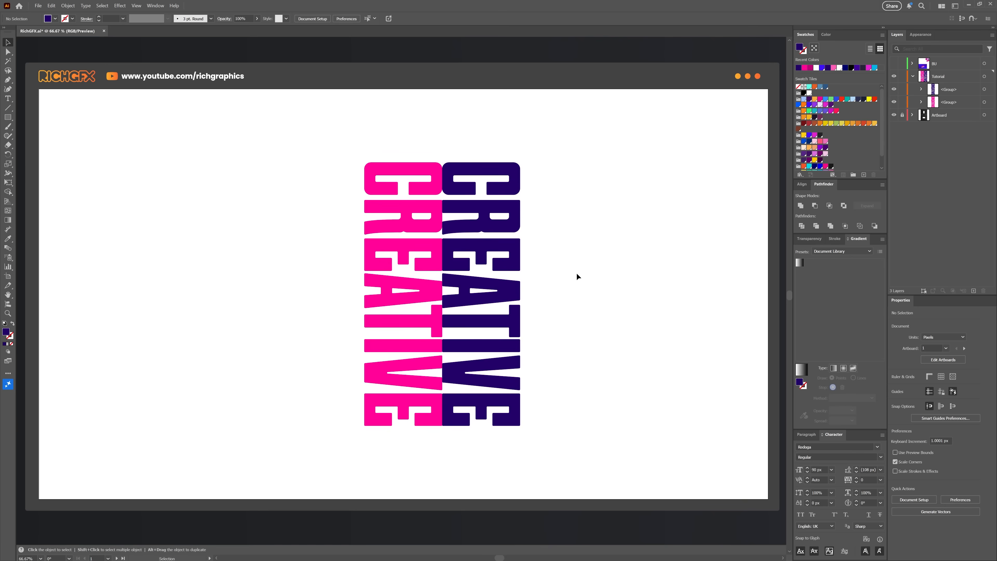
Step: Reflect the dark purple copy across the vertical axis with the Reflect command
left_click(495, 257)
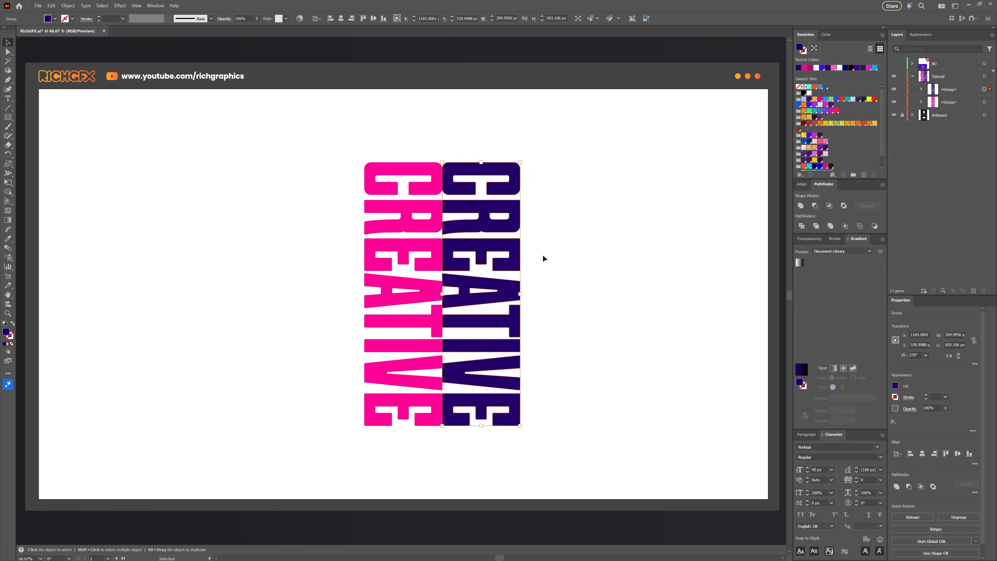
left_click(68, 5)
mouse_move(91, 14)
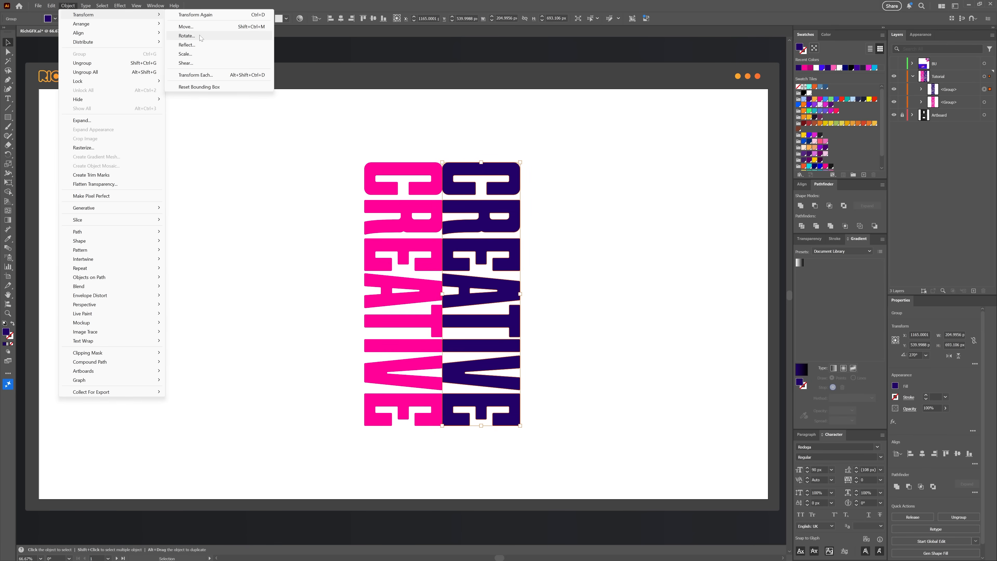
left_click(204, 48)
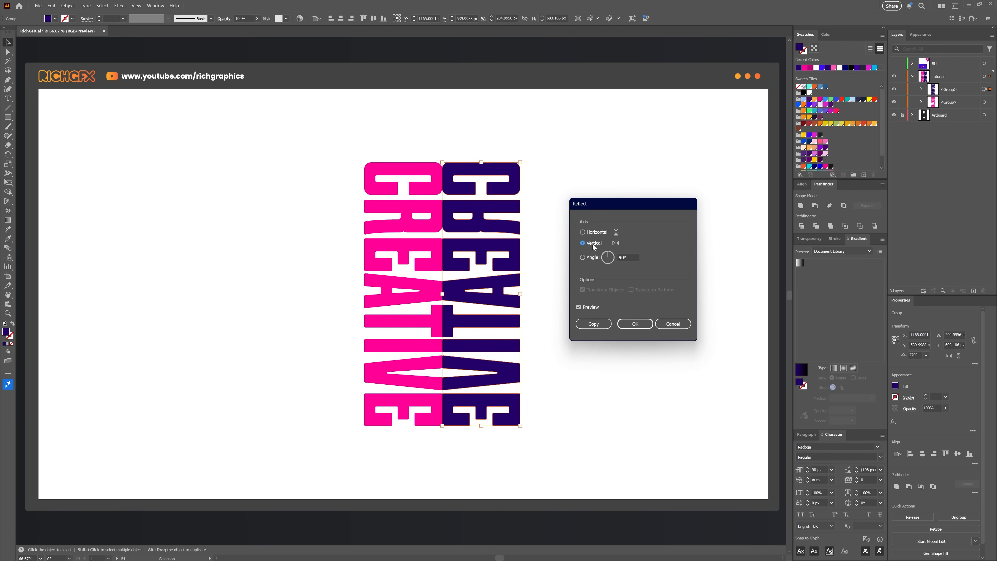
left_click(635, 323)
left_click(584, 265)
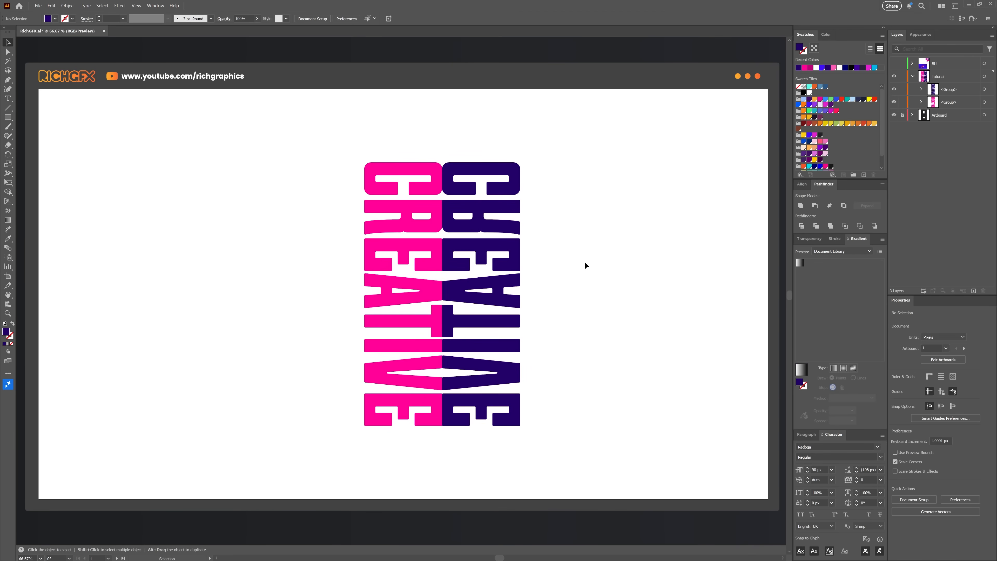
Step: Duplicate the reflected purple column to the left side of the pink column
left_click_drag(515, 261, 358, 263)
left_click(411, 112)
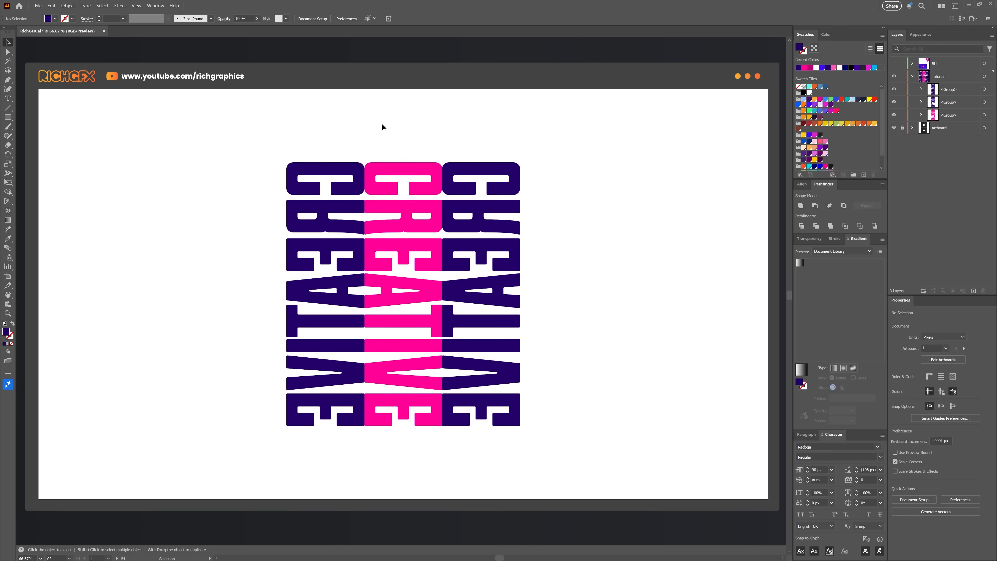
Step: Recolor the new left column pink by sampling the middle column with the Eyedropper
left_click(330, 168)
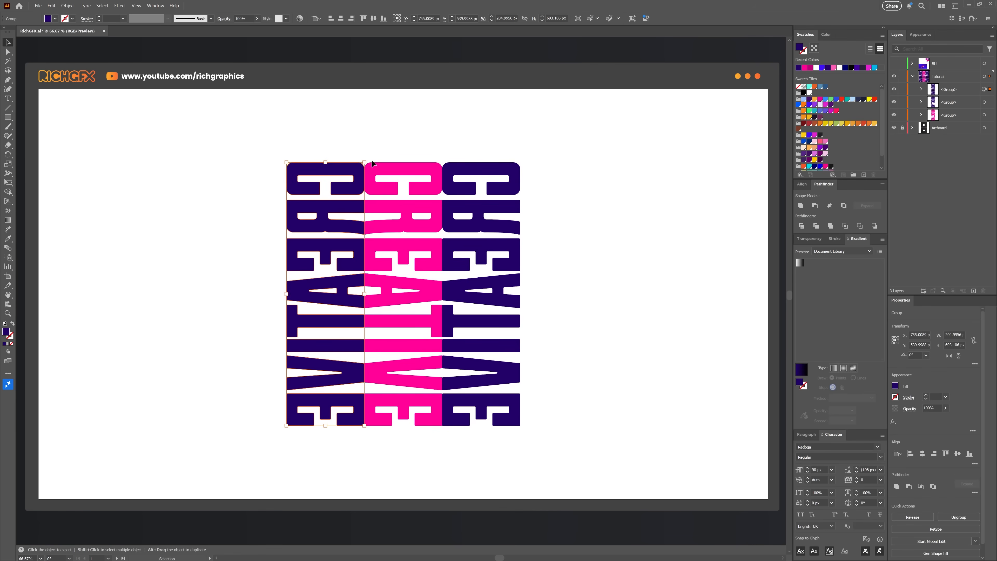
key("i")
left_click(381, 163)
key("v")
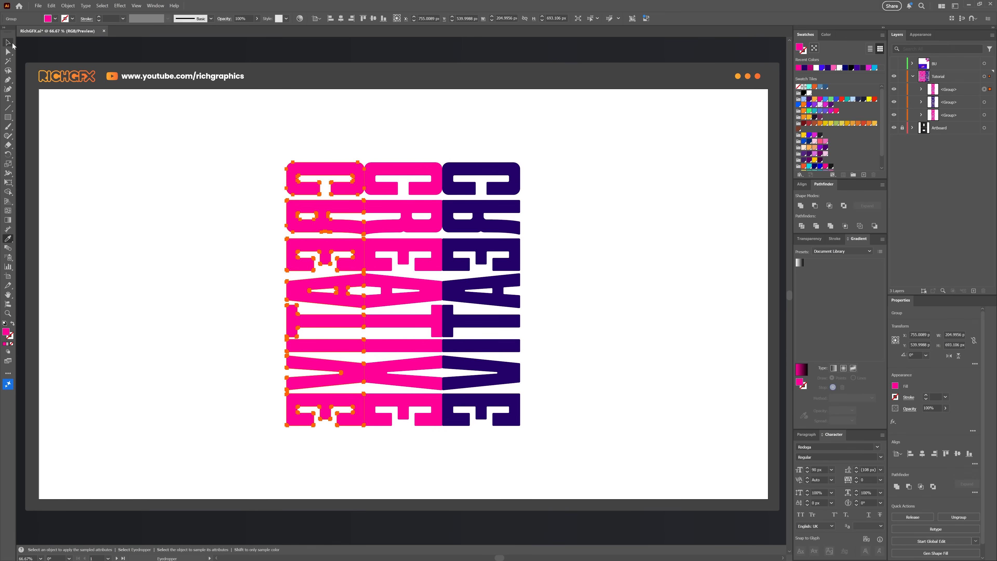
left_click(587, 249)
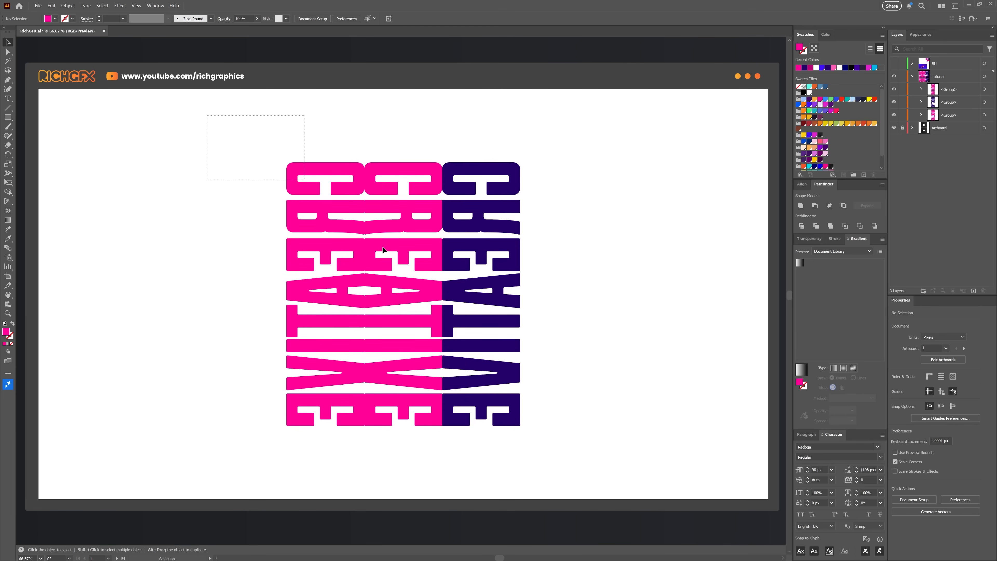
Step: Select all three columns and save them as a new Graphic symbol in the Symbols panel
key("ctrl+a")
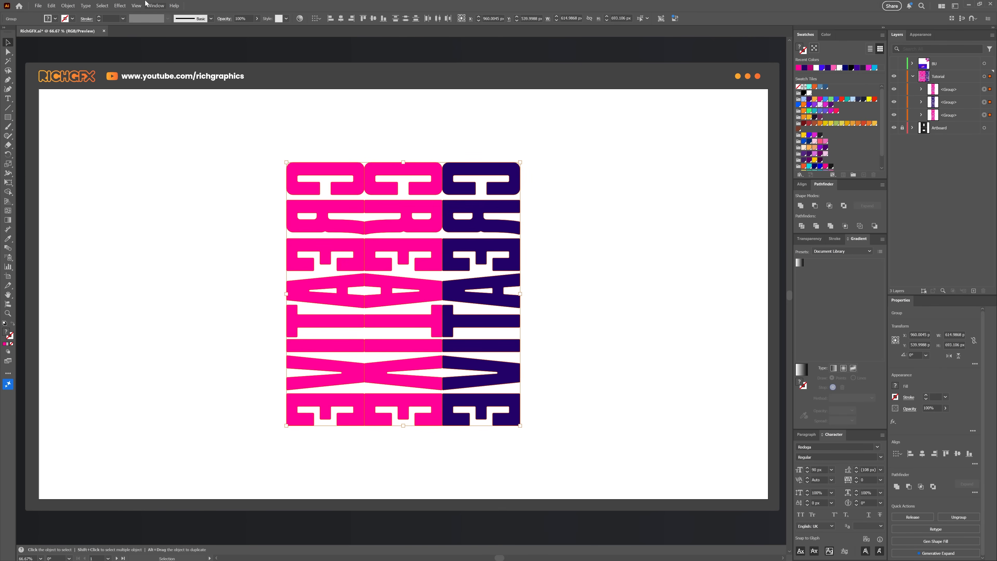
left_click(155, 5)
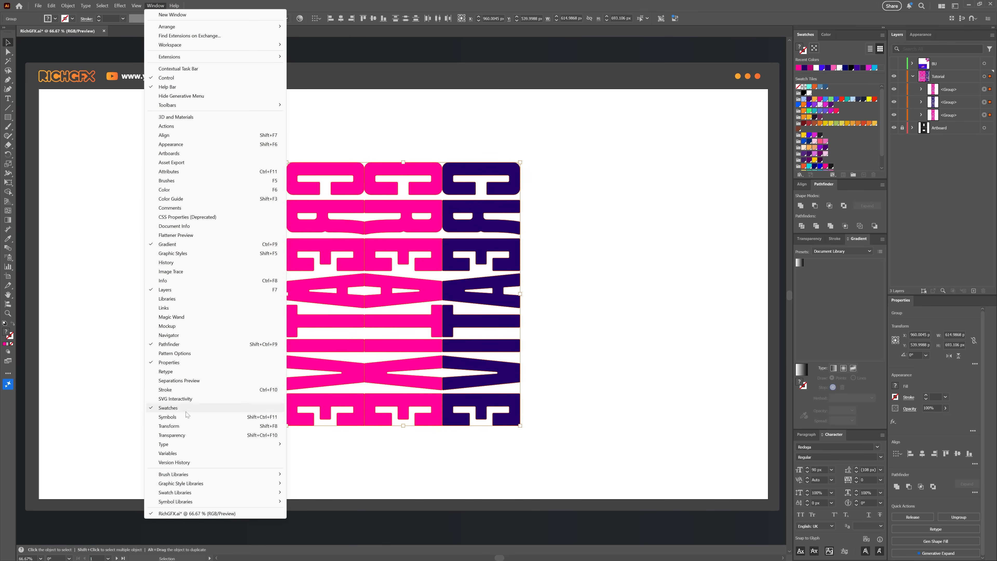
left_click(183, 417)
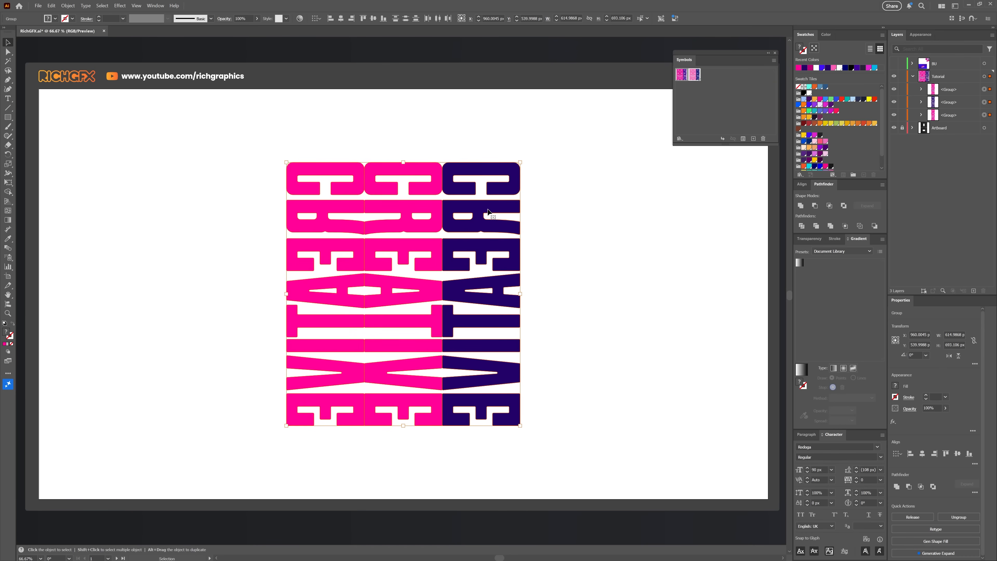
left_click_drag(494, 212, 753, 100)
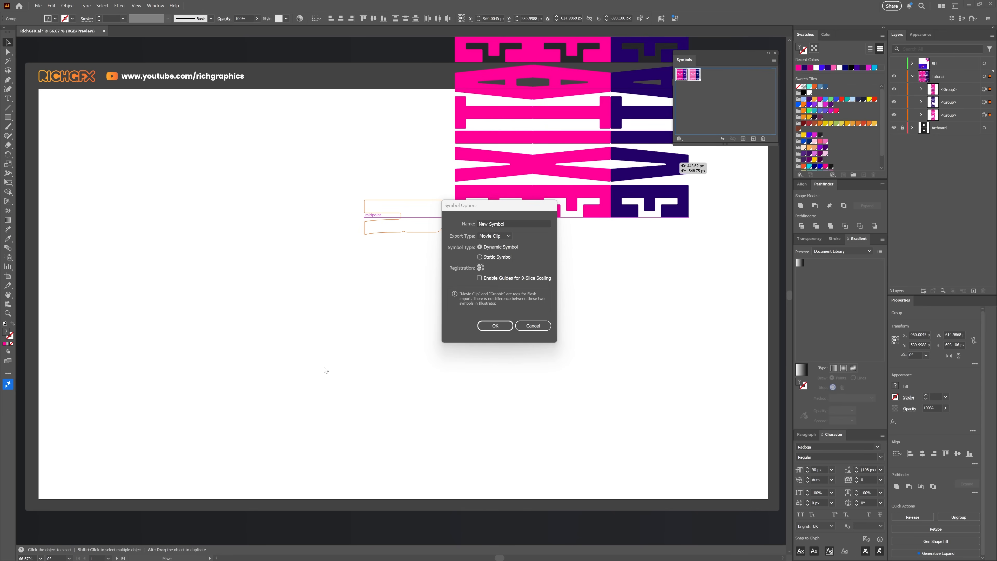
left_click(510, 236)
left_click(493, 253)
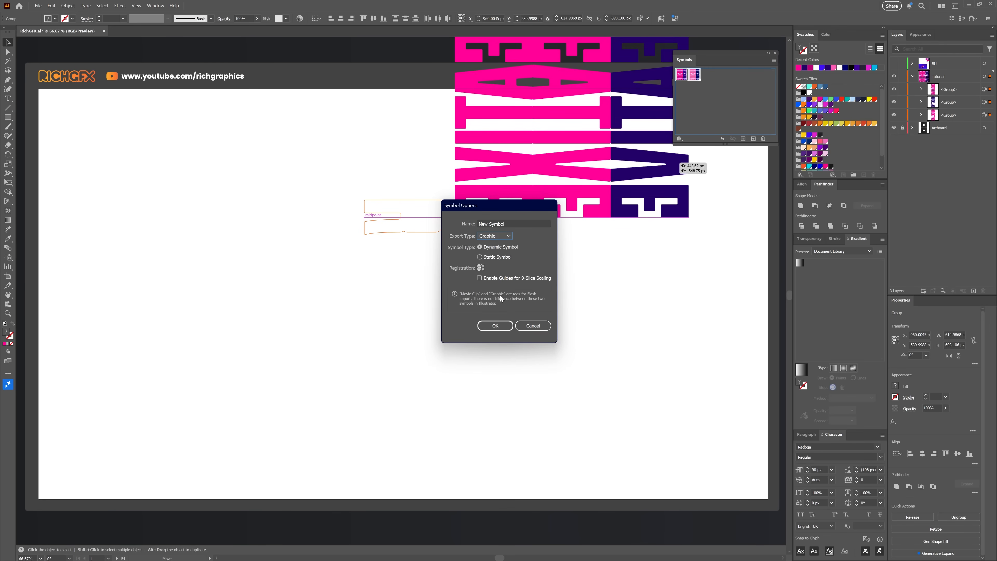
left_click(494, 325)
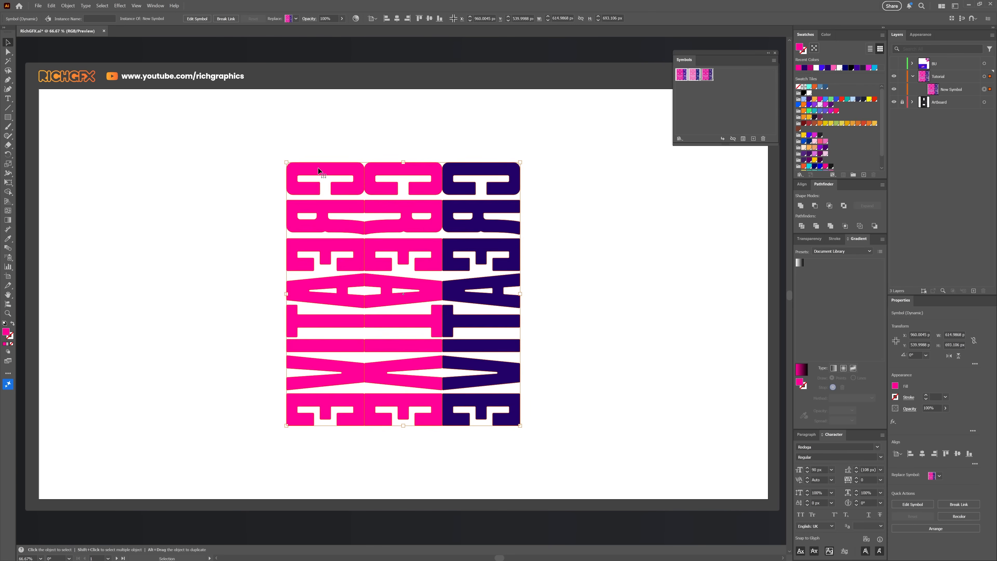
Step: Shrink the symbol instance and move it to the artboard's upper-left corner
left_click_drag(319, 172, 375, 222)
left_click_drag(422, 282, 187, 146)
left_click(304, 203)
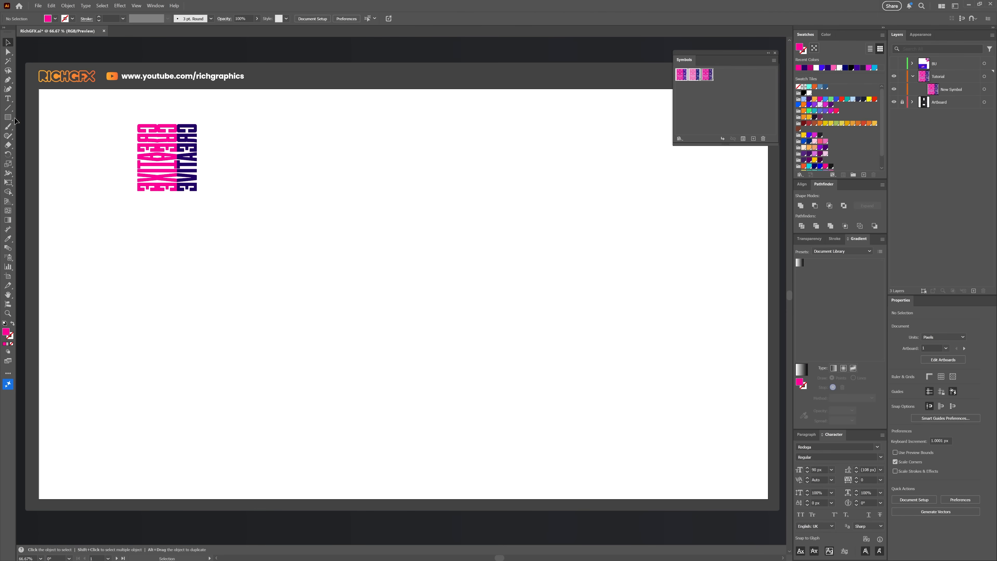
Step: Draw a pink ellipse about 213 × 343 px in the middle of the artboard
left_click_drag(8, 117, 50, 135)
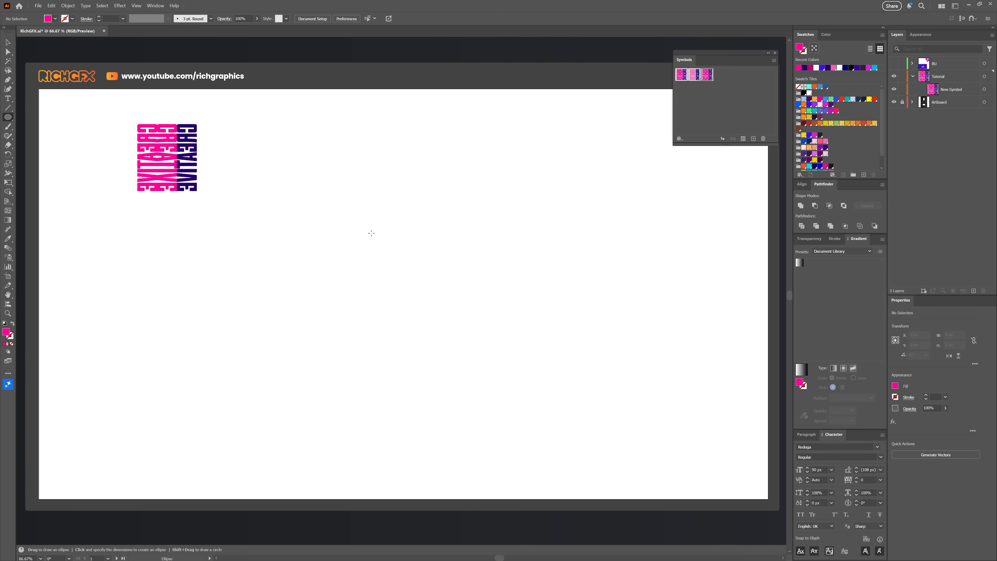
left_click_drag(371, 232, 452, 363)
key("a")
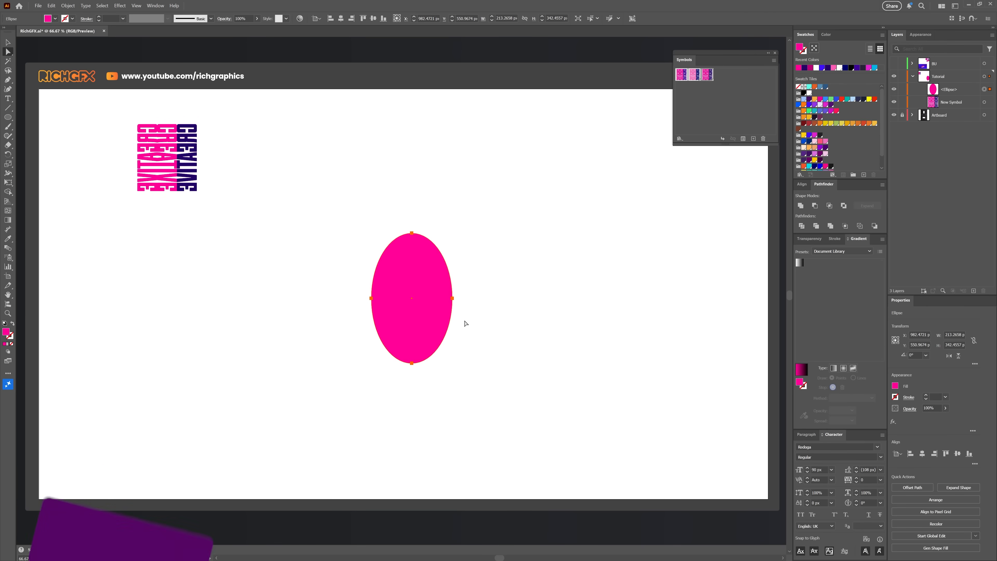
Step: Extend the direction handles of the ellipse's bottom and top anchors to flatten it into a pill shape
left_click(412, 364)
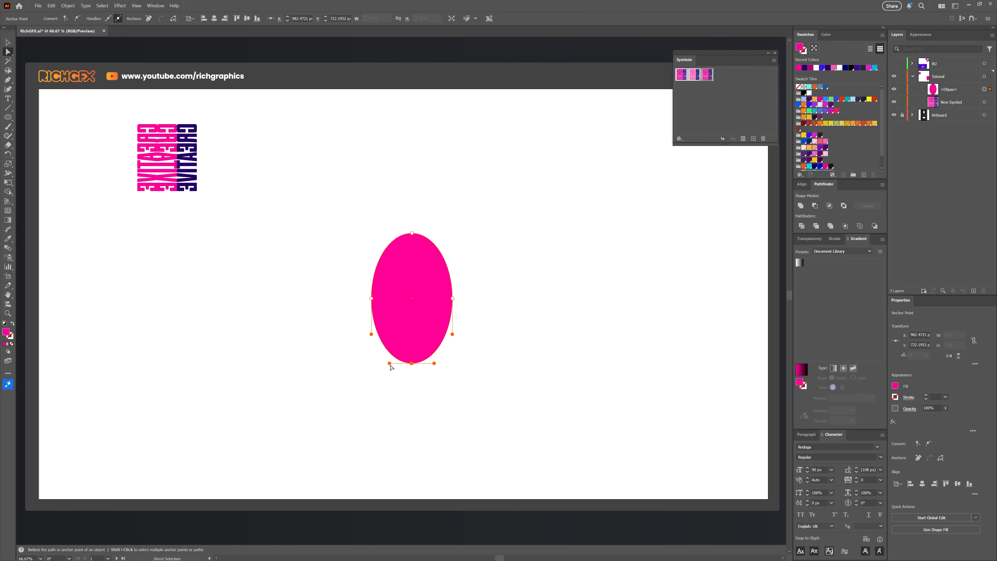
left_click_drag(389, 363, 452, 364)
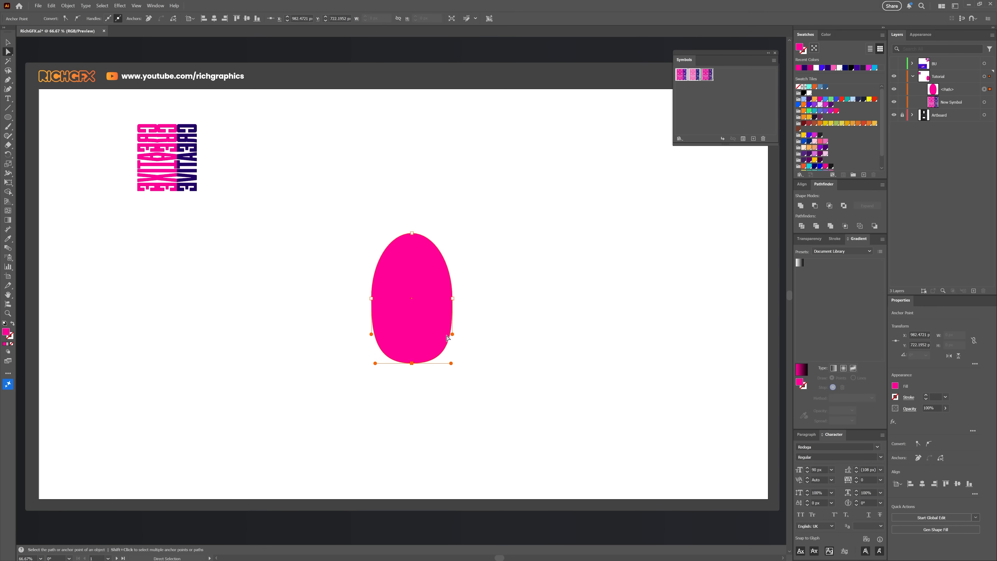
left_click(412, 233)
left_click_drag(433, 232, 450, 233)
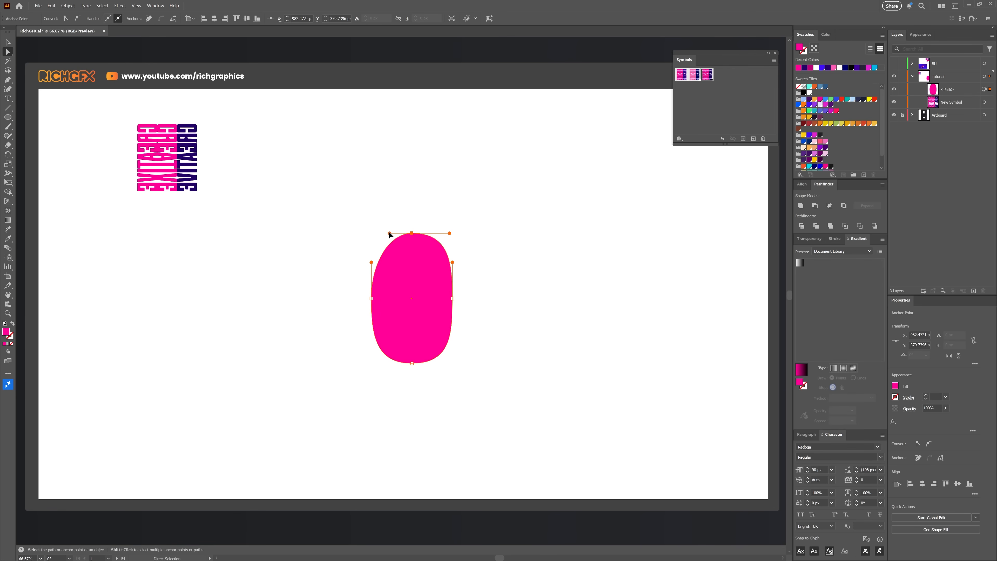
left_click_drag(390, 235, 370, 233)
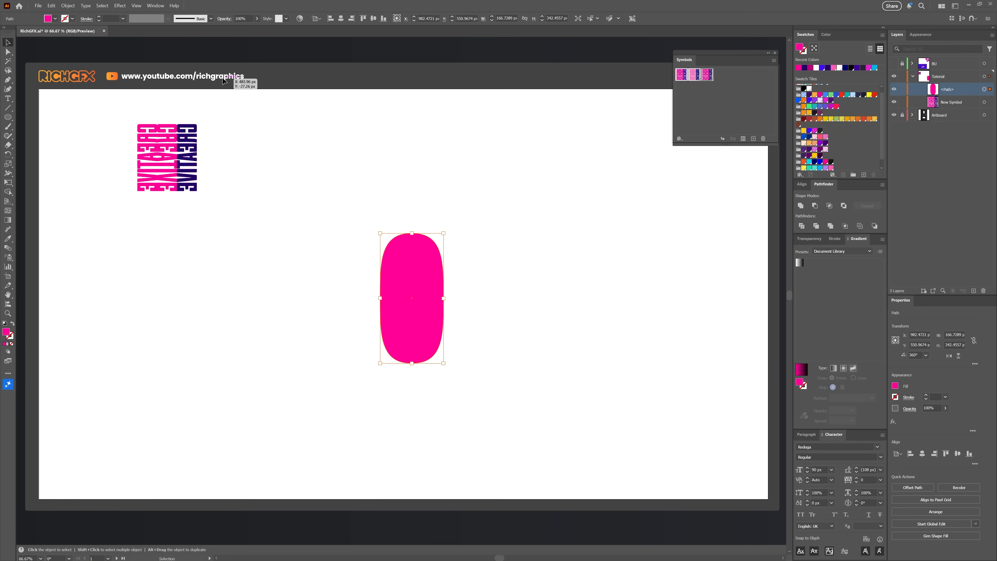
Step: Apply a classic 3D Extrude & Bevel to the pill shape with rotation angles 160°, 45° and -13°
left_click(120, 6)
mouse_move(173, 51)
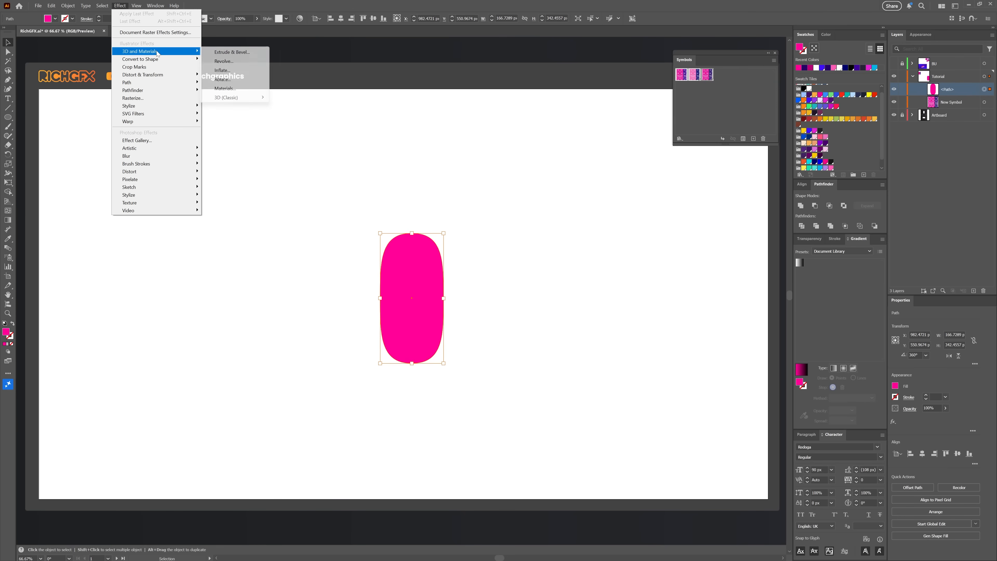
mouse_move(236, 98)
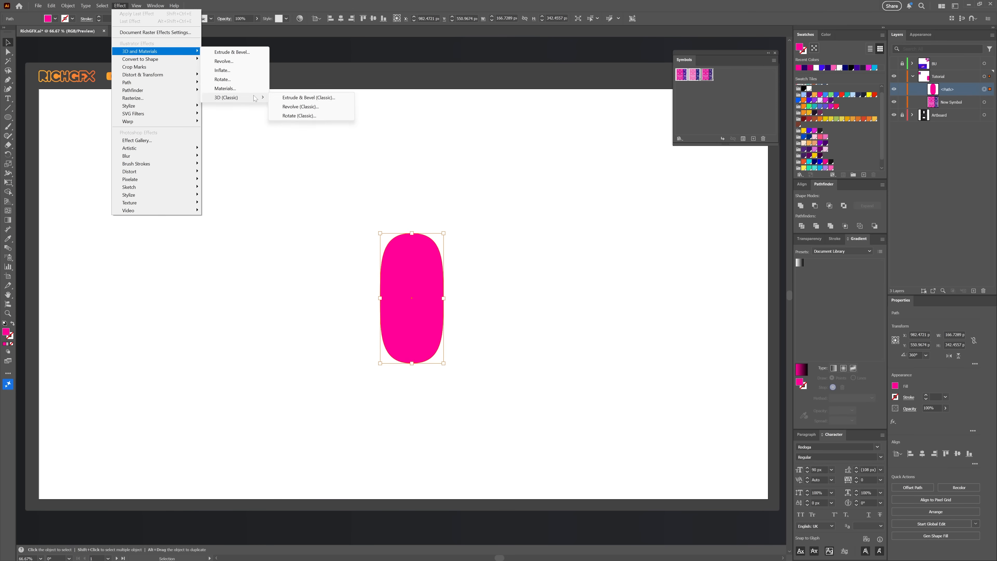
left_click(302, 99)
left_click_drag(760, 120, 346, 190)
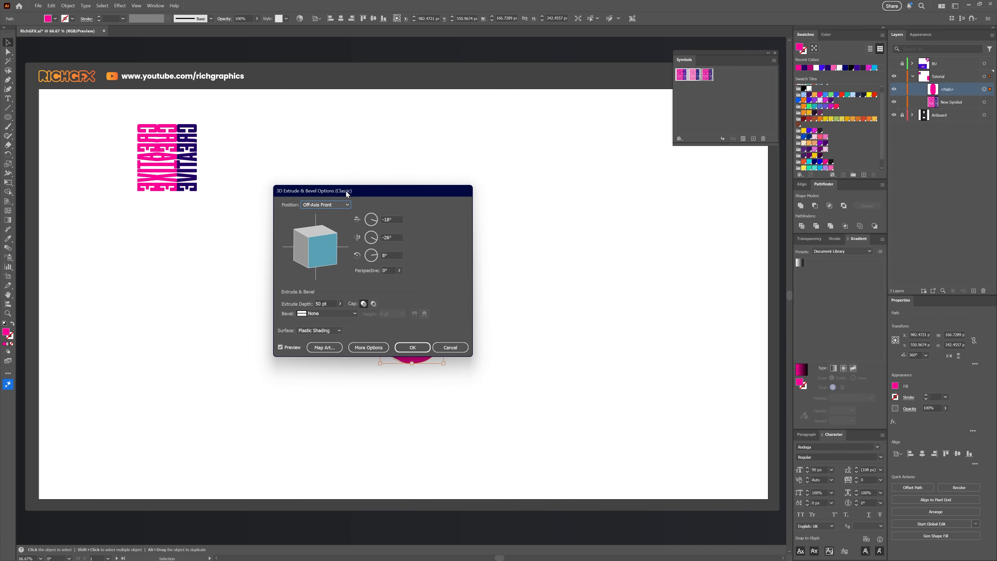
left_click(396, 220)
double_click(396, 221)
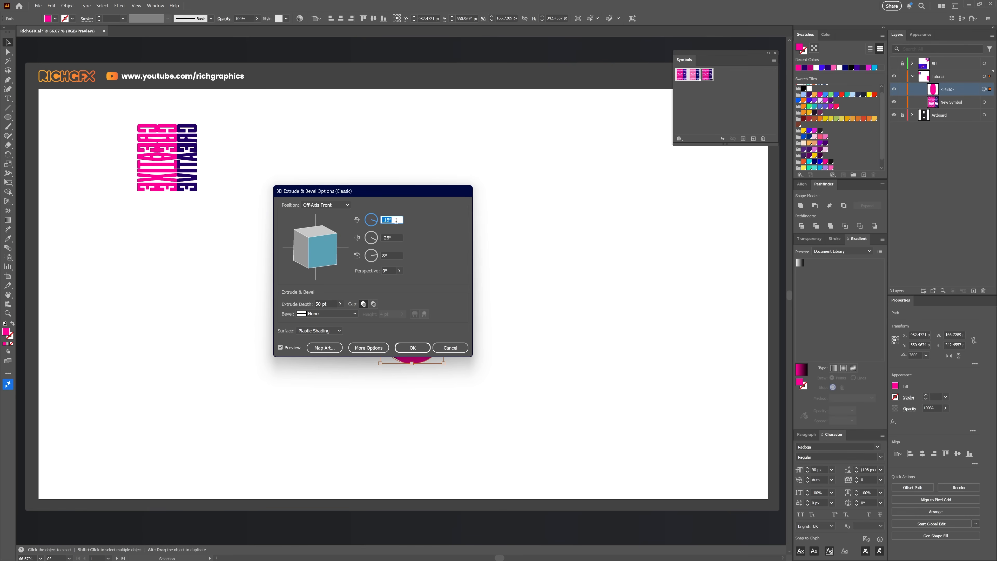
type("165")
key("Tab")
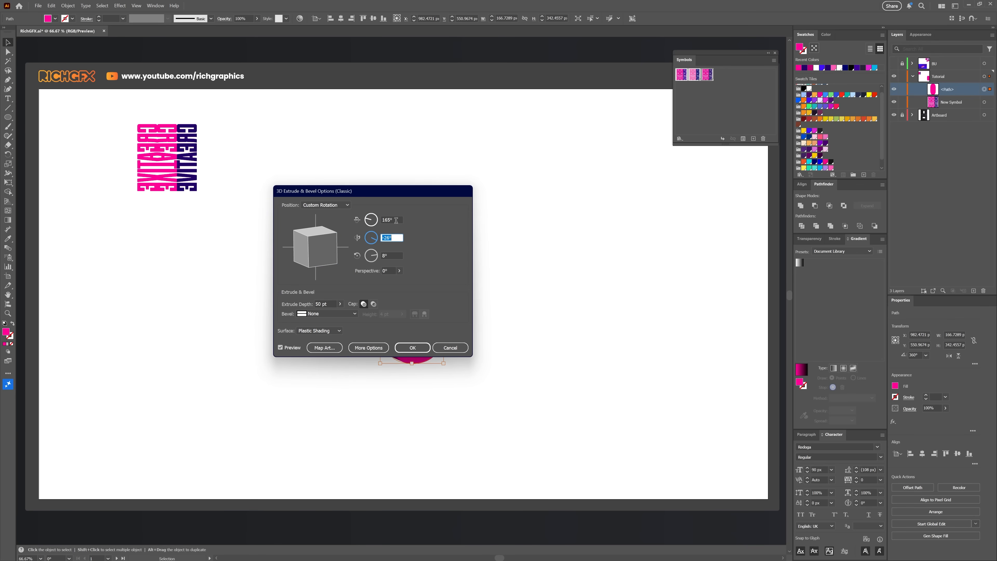
type("45")
key("Tab")
type("-")
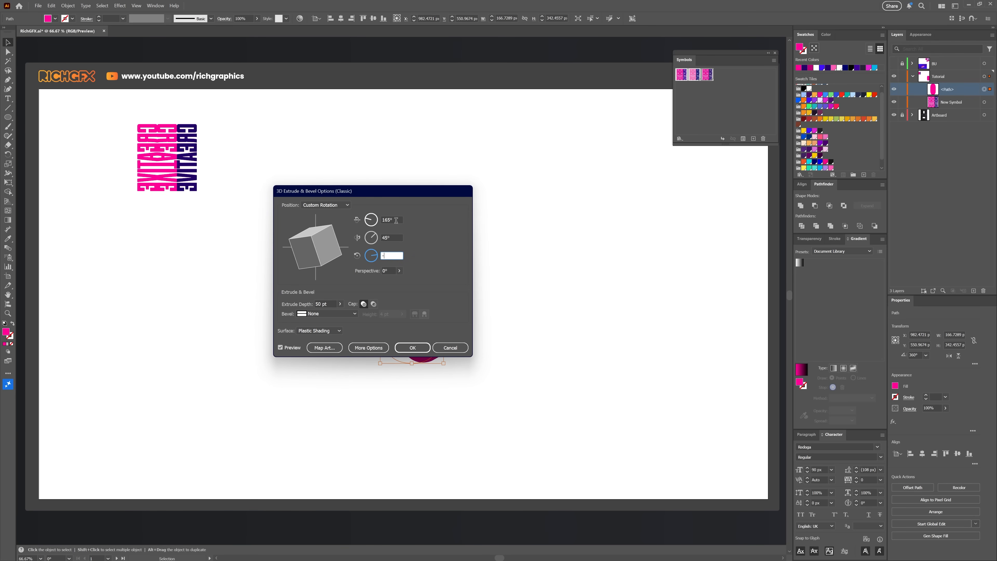
Step: Set the extrude depth to 800 pt
left_click(333, 305)
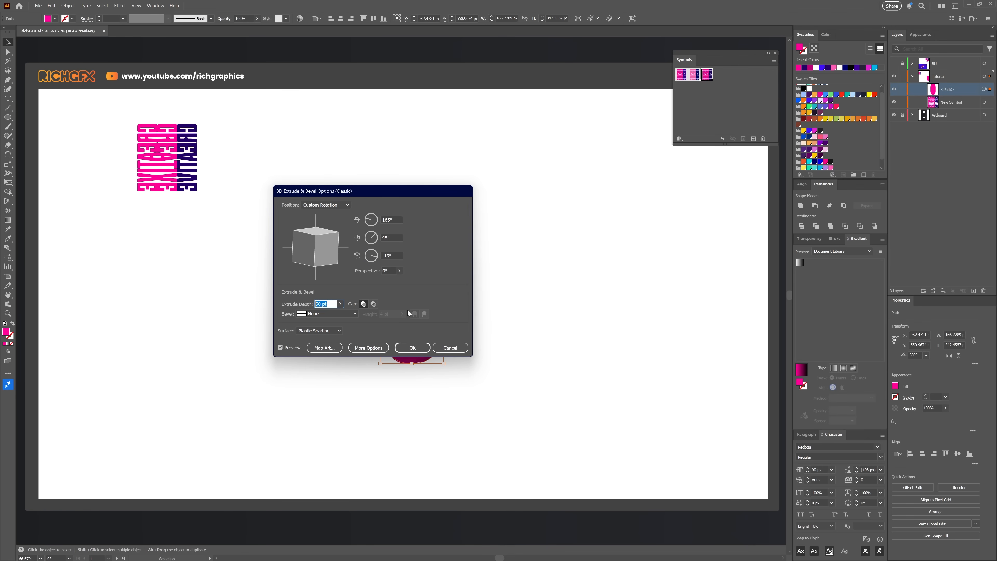
type("800")
Step: Map the New Symbol onto surface 2 of 3, scaled to fit, with Invisible Geometry enabled
left_click(325, 348)
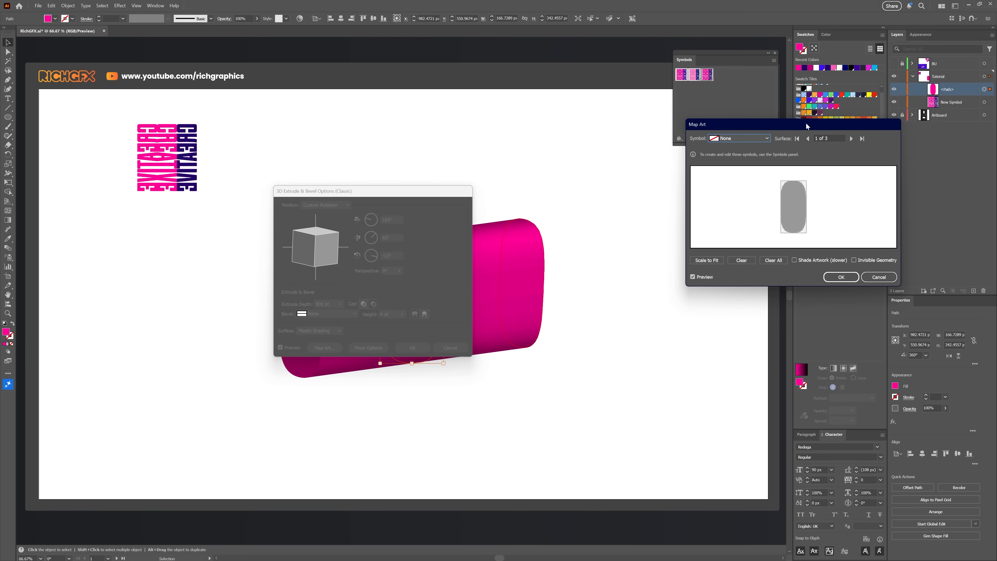
left_click_drag(805, 123, 329, 146)
left_click_drag(423, 311, 641, 435)
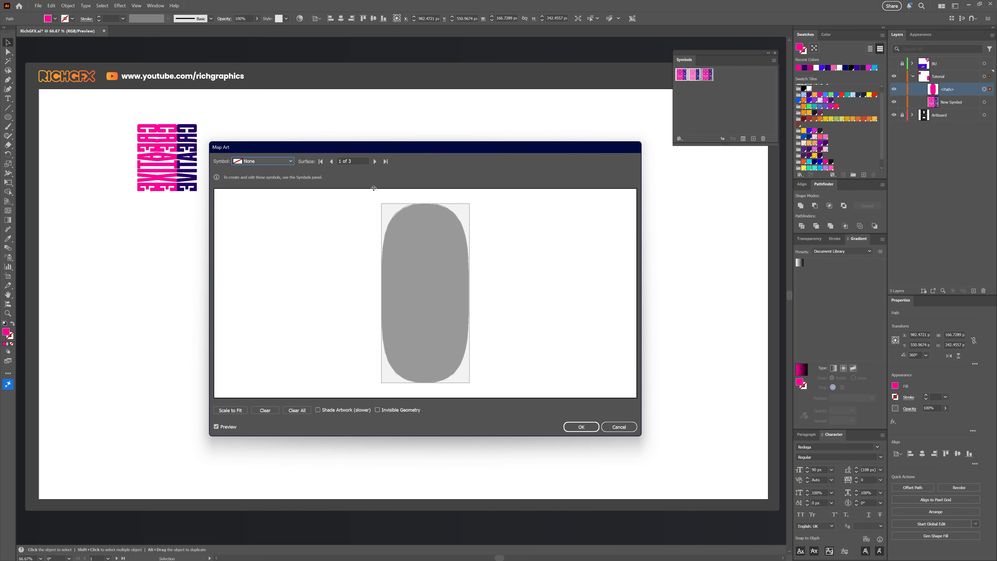
left_click(374, 162)
left_click(330, 162)
left_click(375, 162)
left_click(375, 161)
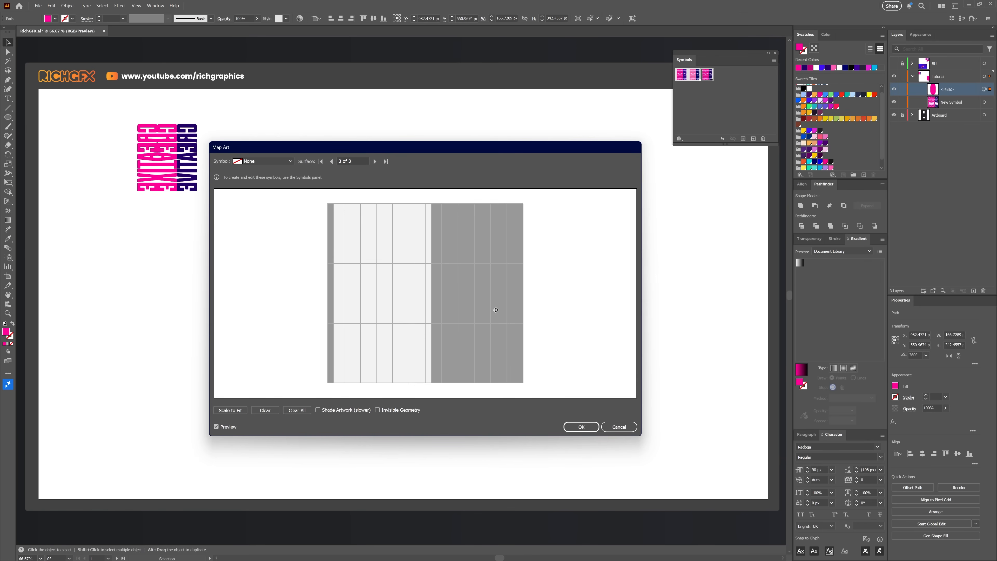
left_click(272, 162)
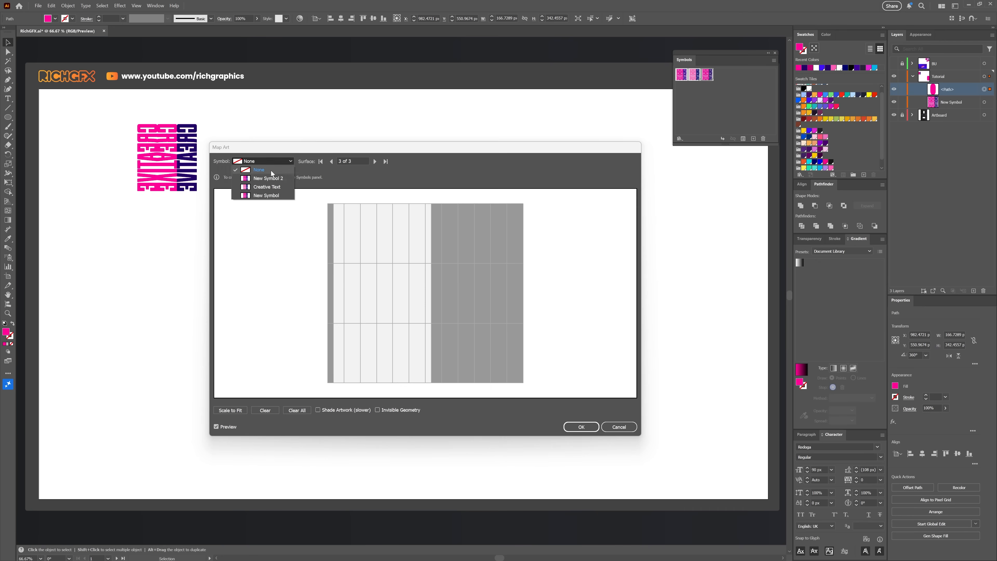
left_click(270, 196)
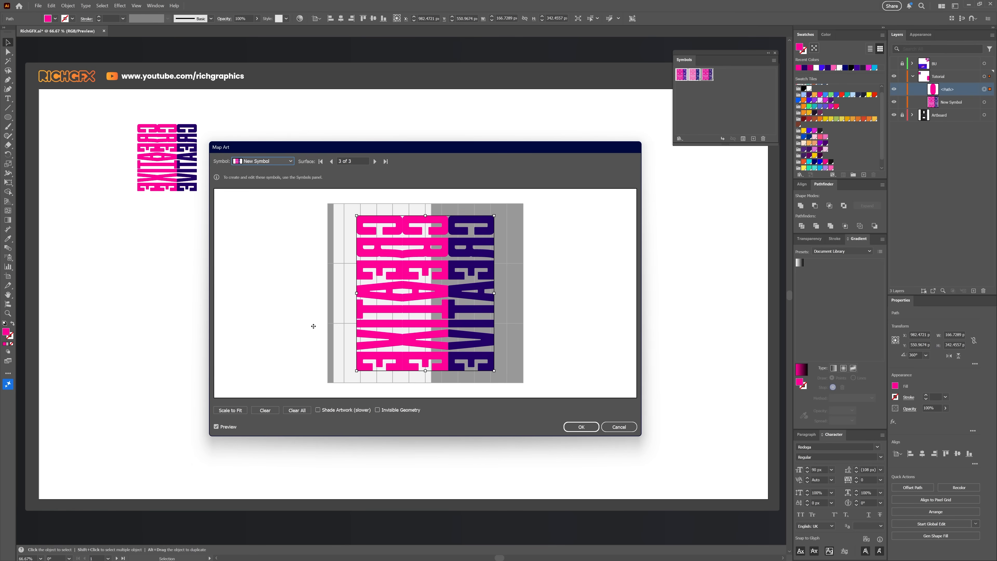
left_click(240, 411)
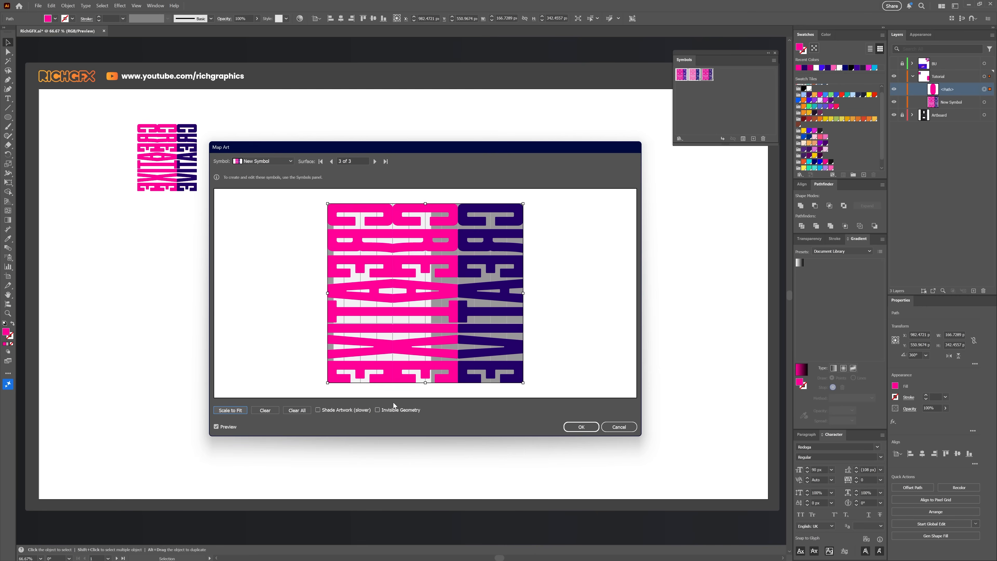
left_click(395, 410)
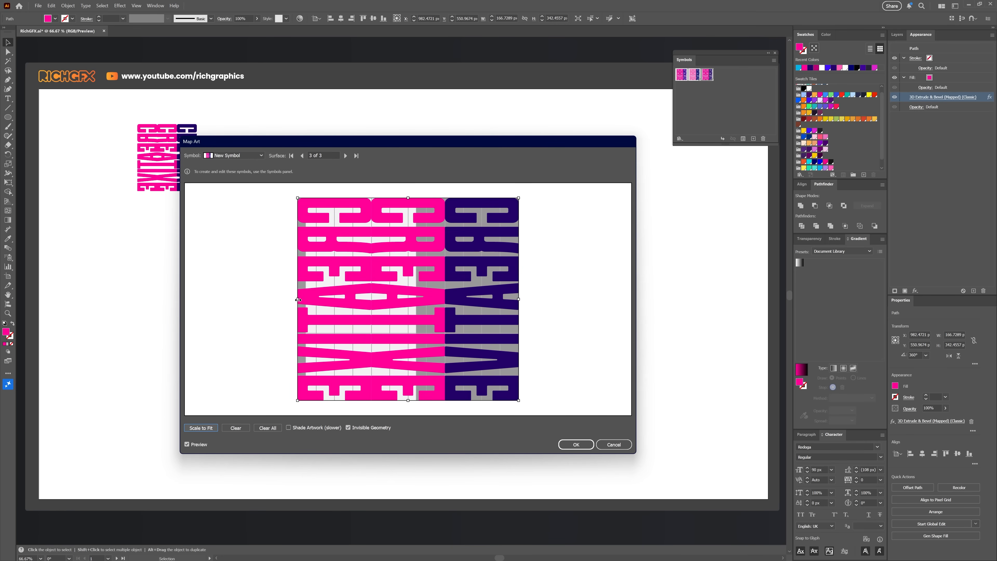
Step: Stretch the mapped artwork across the full surface width and confirm the 3D effect
left_click_drag(297, 299, 200, 306)
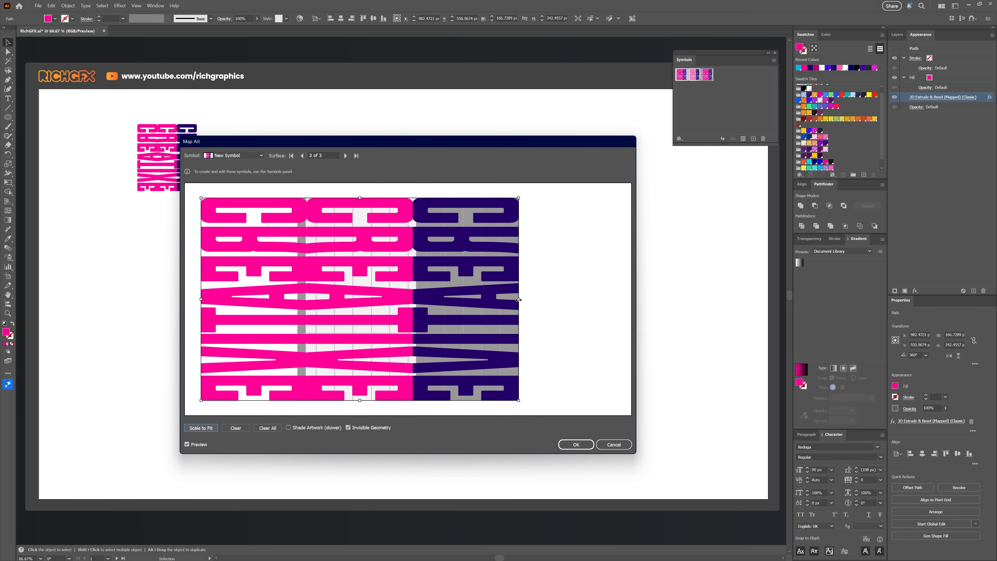
left_click_drag(519, 300, 524, 300)
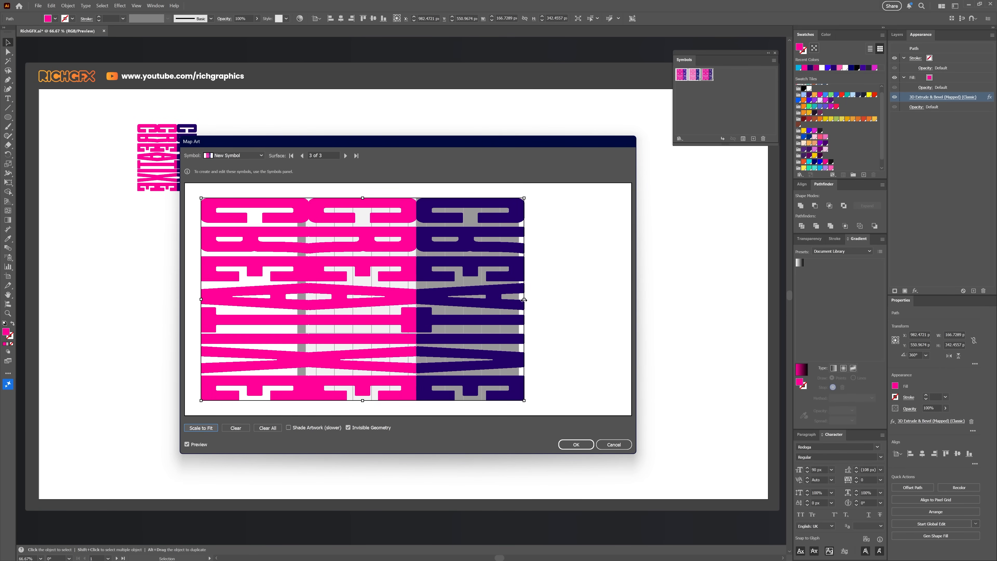
left_click(575, 444)
left_click(412, 348)
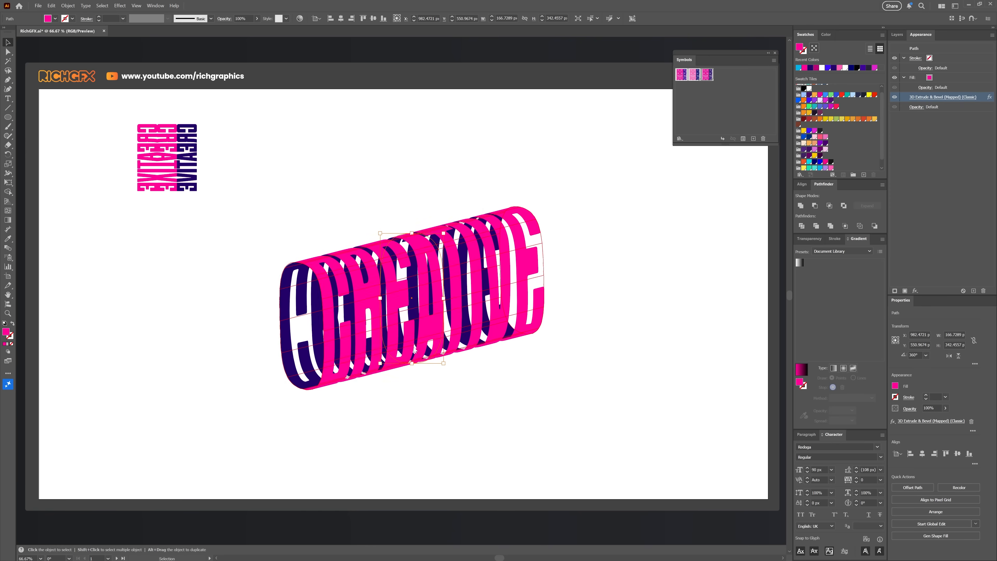
Step: Shorten the 3D pill slightly to about 324 px tall
left_click_drag(411, 233, 413, 243)
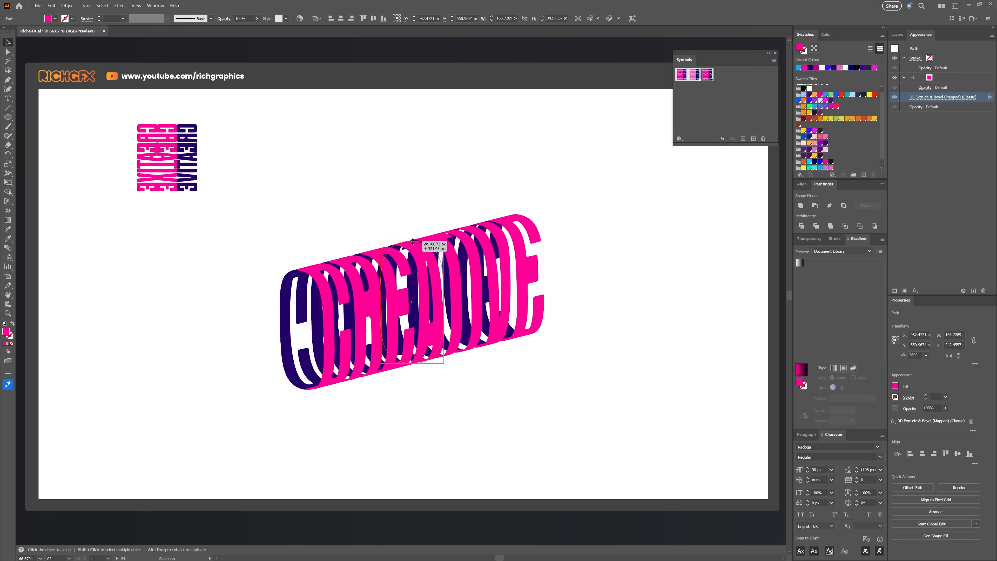
left_click(571, 256)
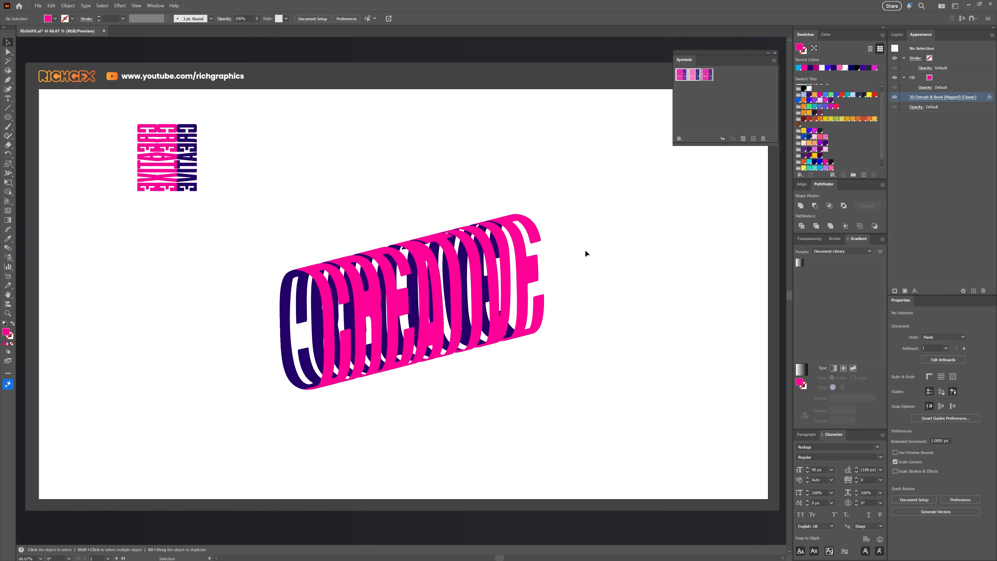
Step: Open the Appearance panel as a floating panel next to the pill
left_click_drag(920, 34, 523, 144)
left_click(156, 5)
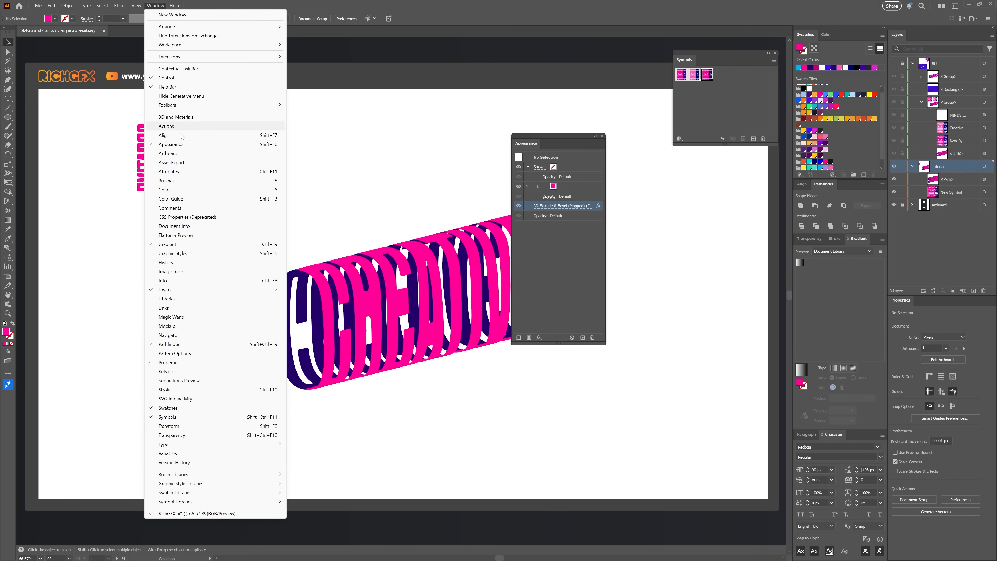
left_click(562, 269)
left_click_drag(563, 136, 611, 151)
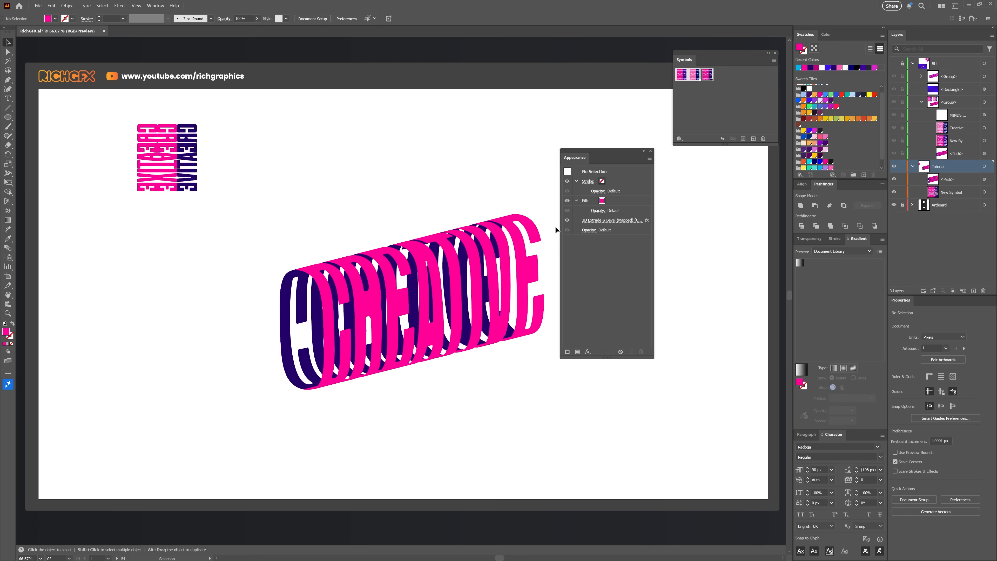
Step: Reopen the pill's 3D Extrude & Bevel and Map Art settings to review them
left_click(428, 257)
left_click(617, 220)
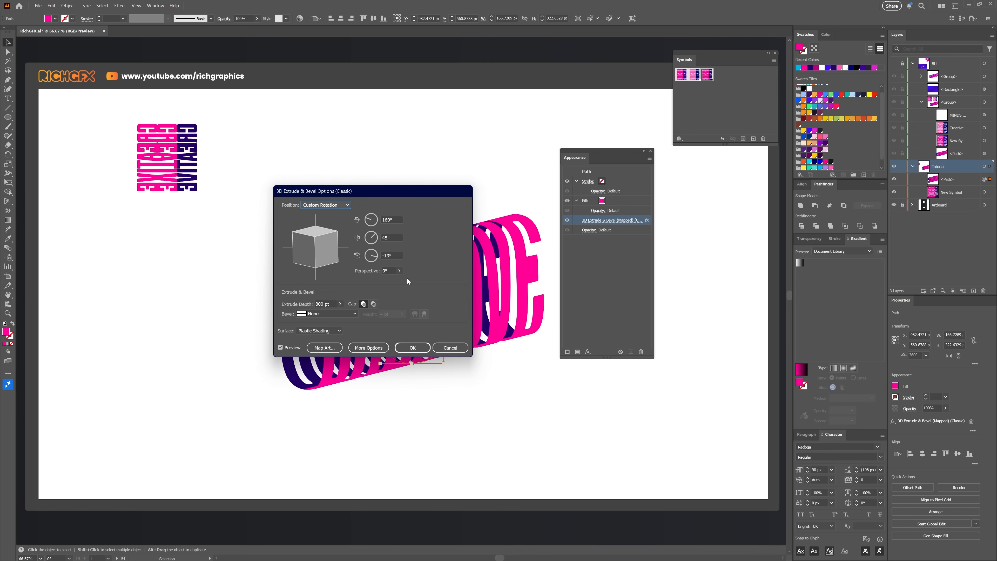
left_click(324, 347)
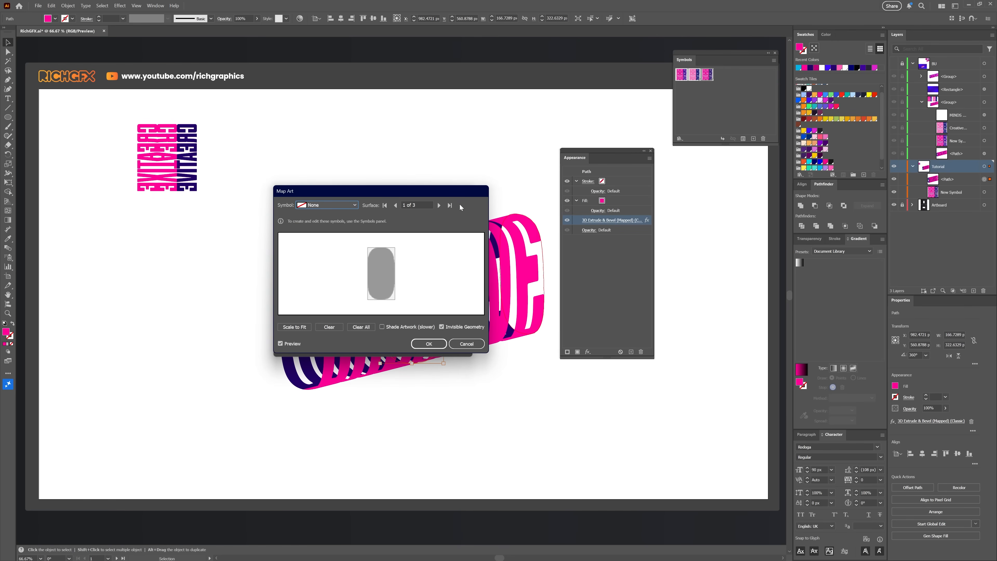
left_click(438, 205)
left_click(458, 344)
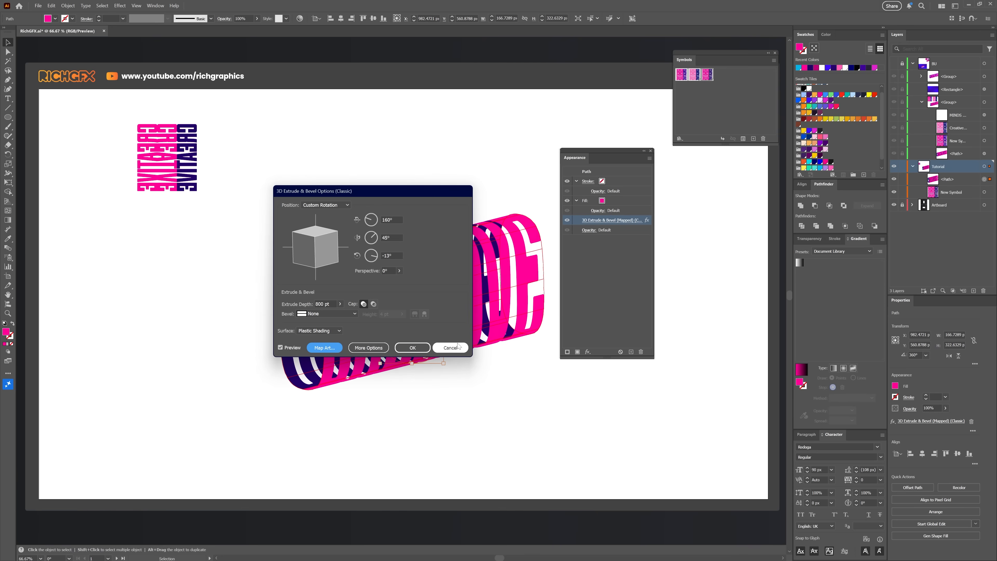
left_click(412, 347)
left_click(465, 173)
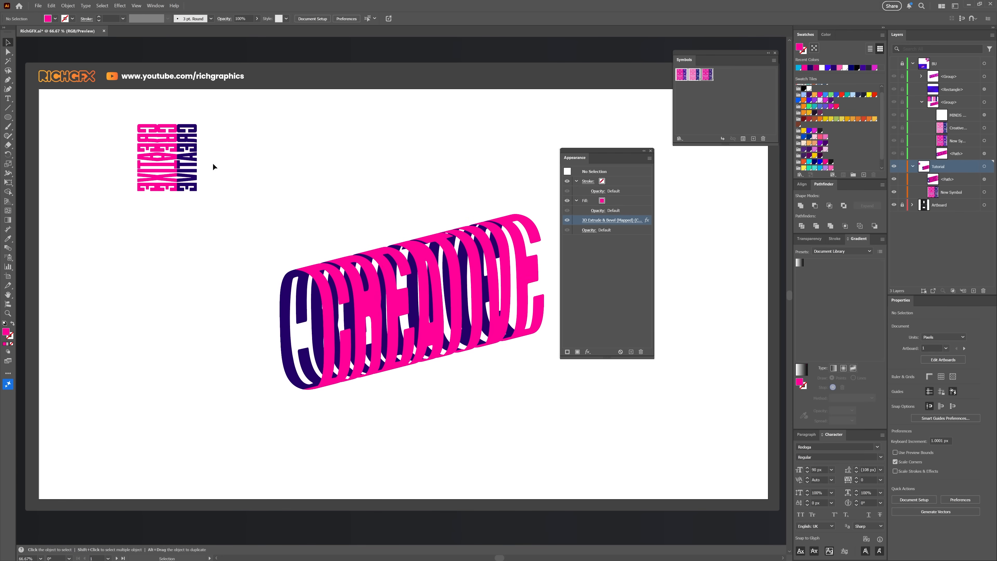
Step: Edit the symbol and recolour its navy column teal
double_click(188, 159)
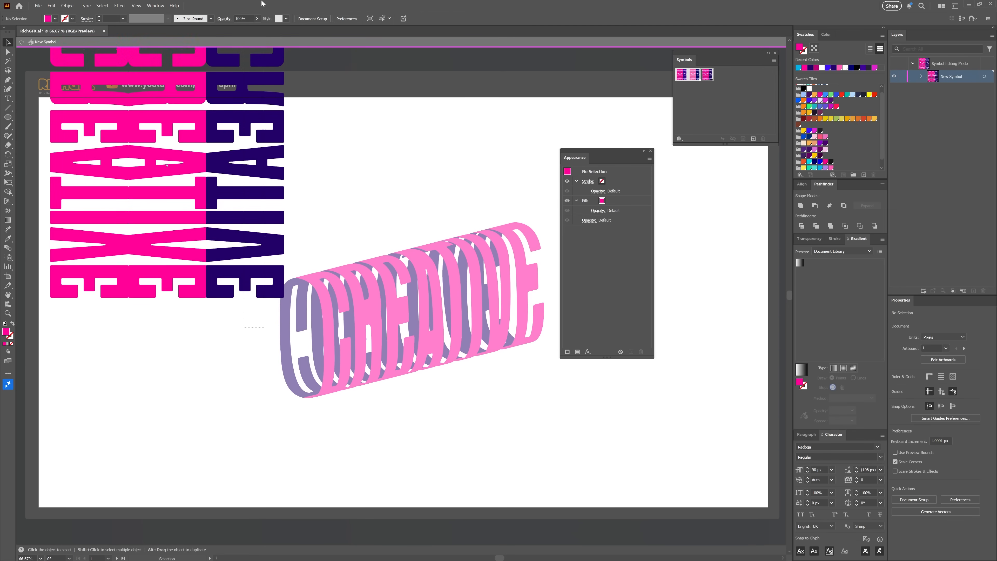
left_click_drag(262, 2, 264, 1)
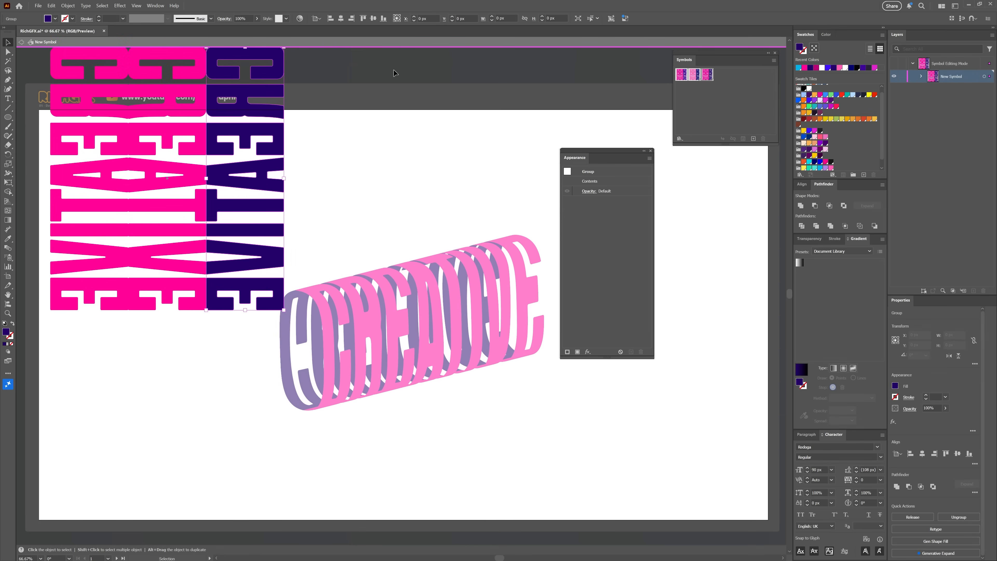
left_click(848, 95)
left_click(406, 210)
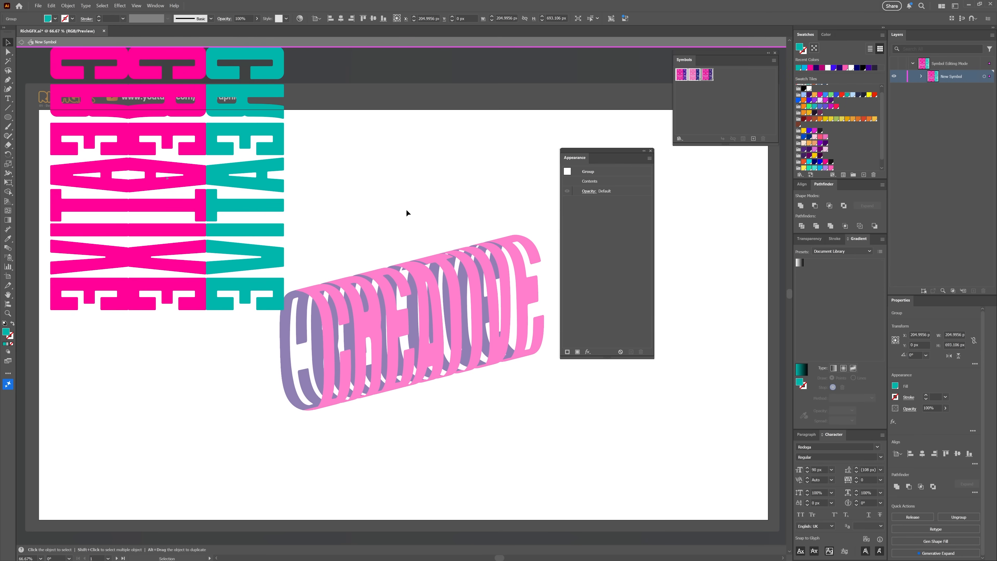
double_click(342, 188)
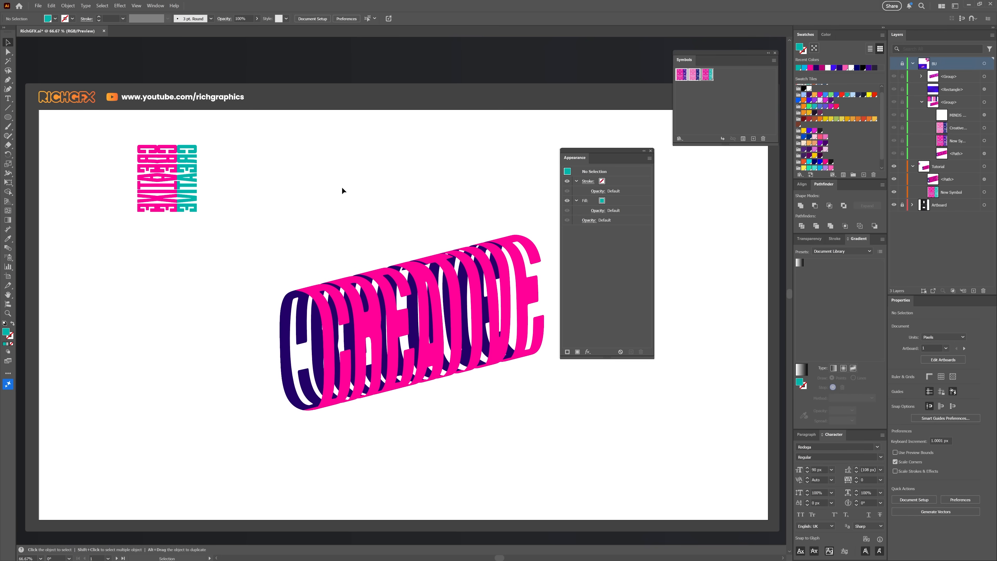
Step: Reopen the pill's 3D Extrude & Bevel effect settings
left_click(430, 316)
left_click(597, 221)
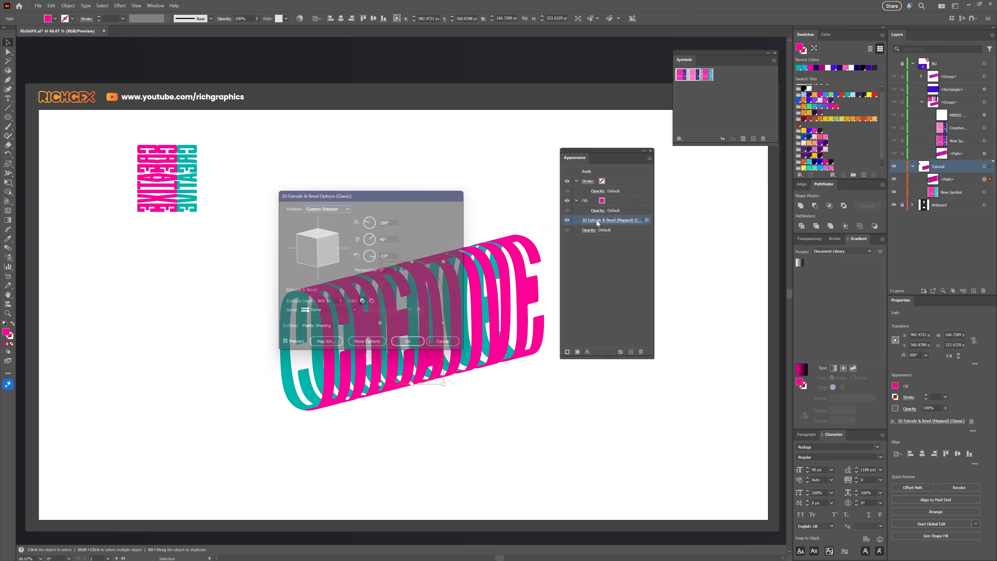